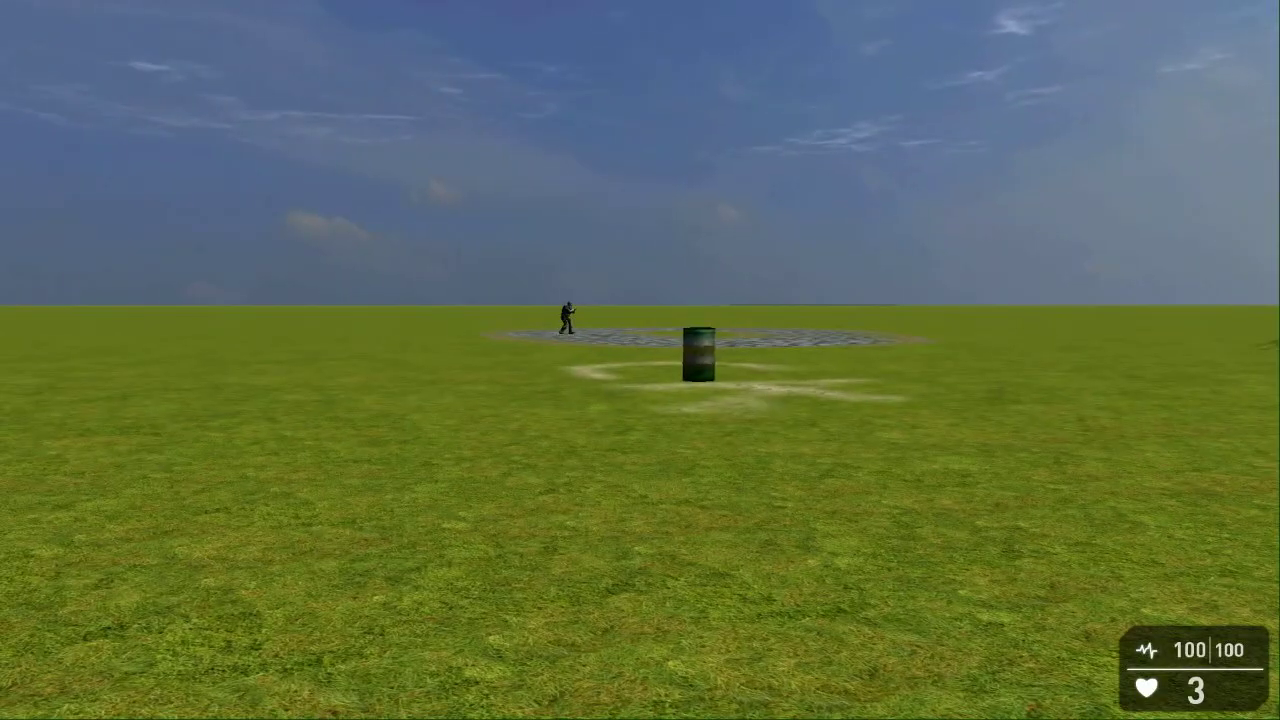
# Step: Walk to the green barrel near the circular stone path and activate its camera view
pyautogui.press('w')
pyautogui.press('w')
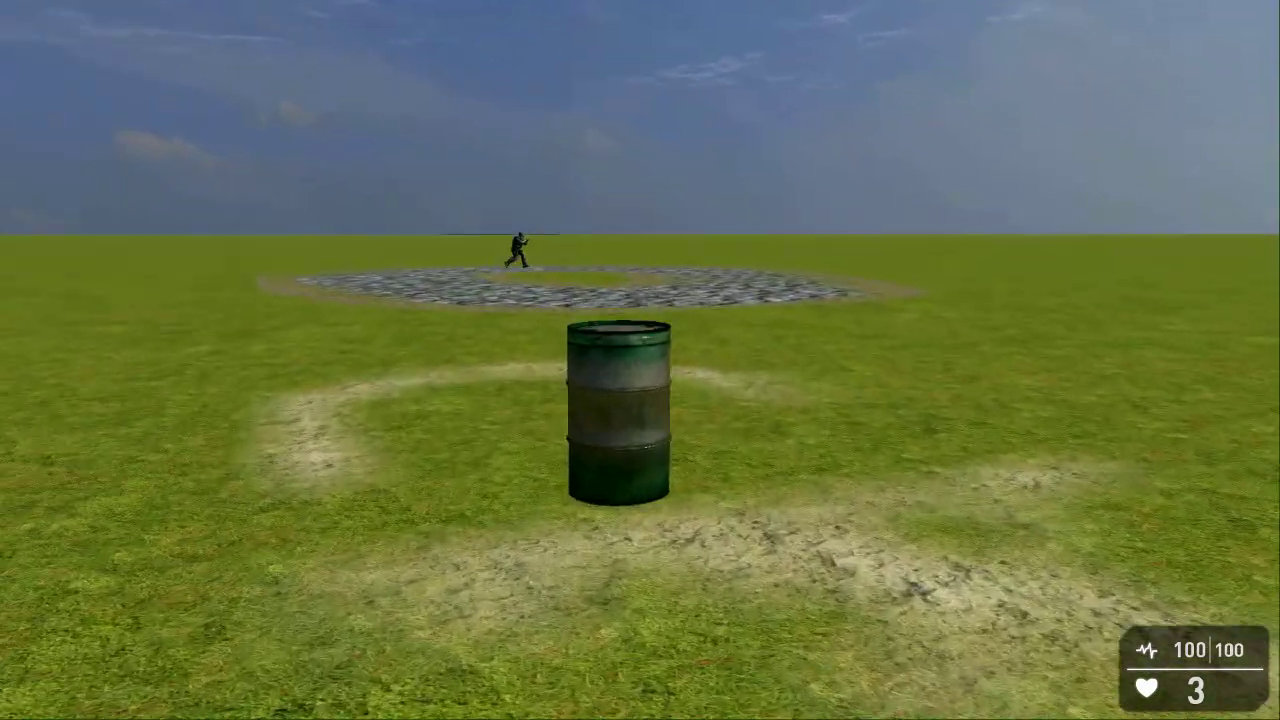
pyautogui.press('a')
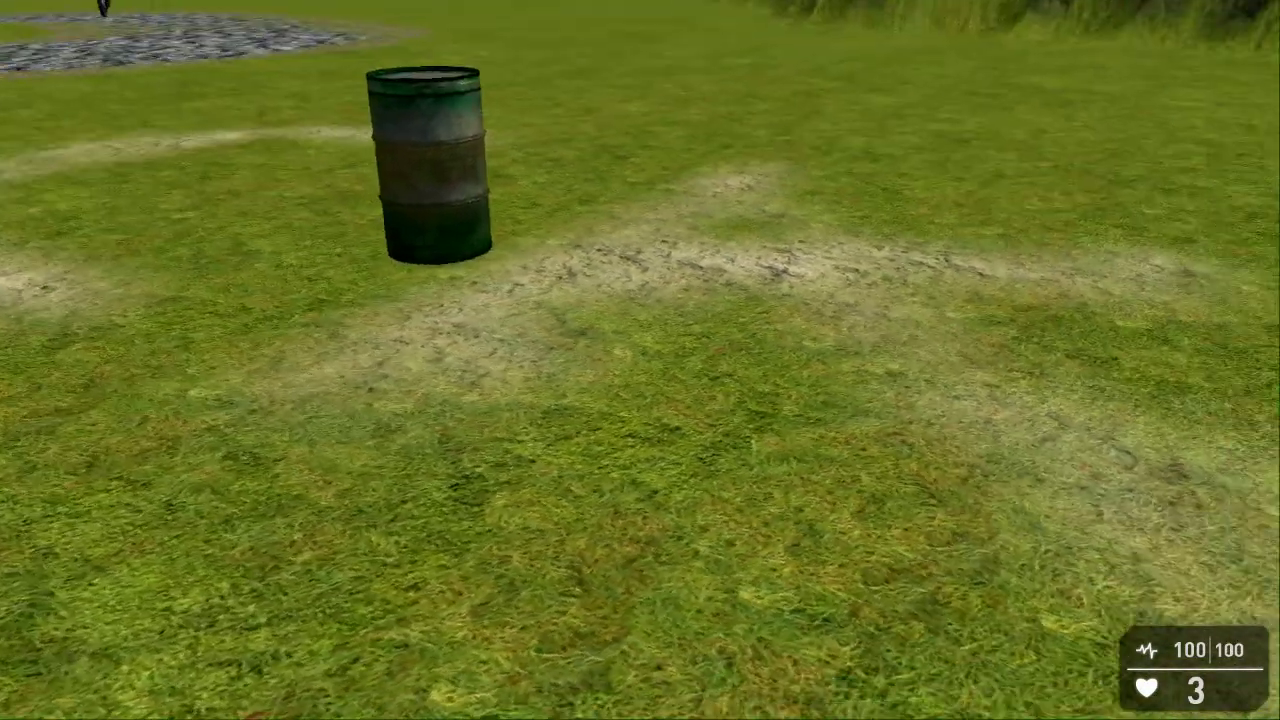
pyautogui.press('w')
pyautogui.press('d')
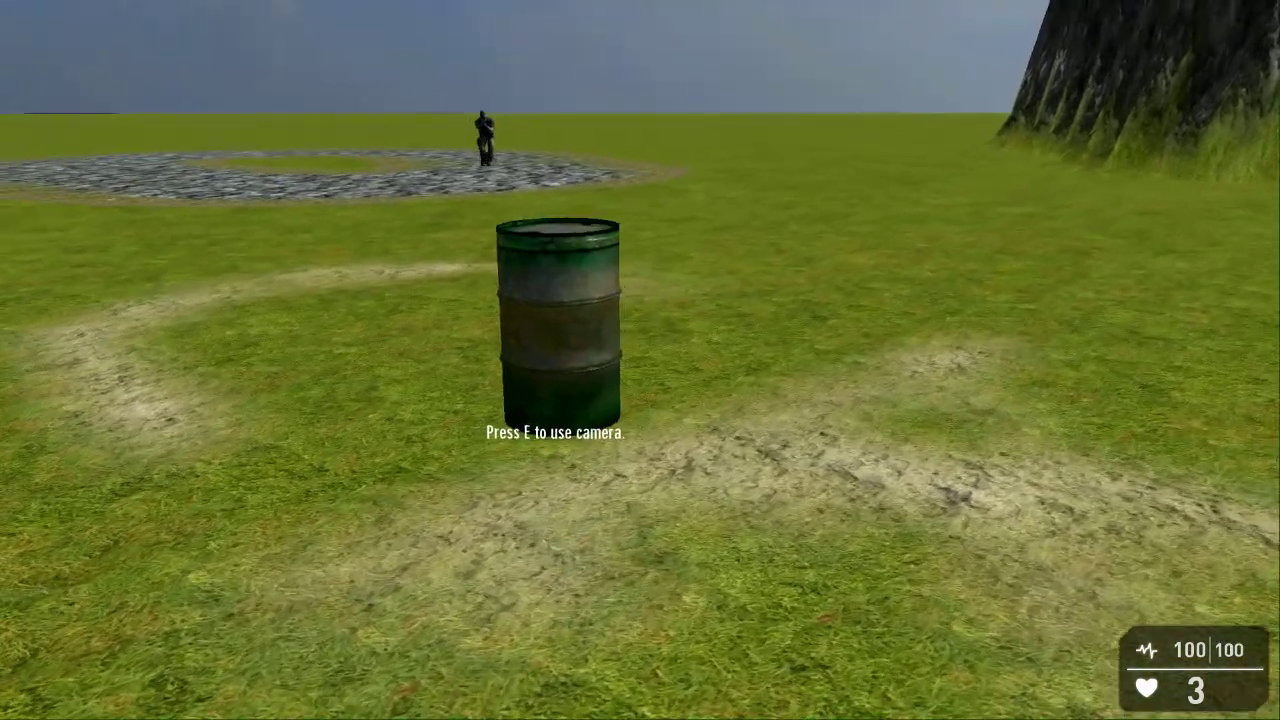
pyautogui.press('w')
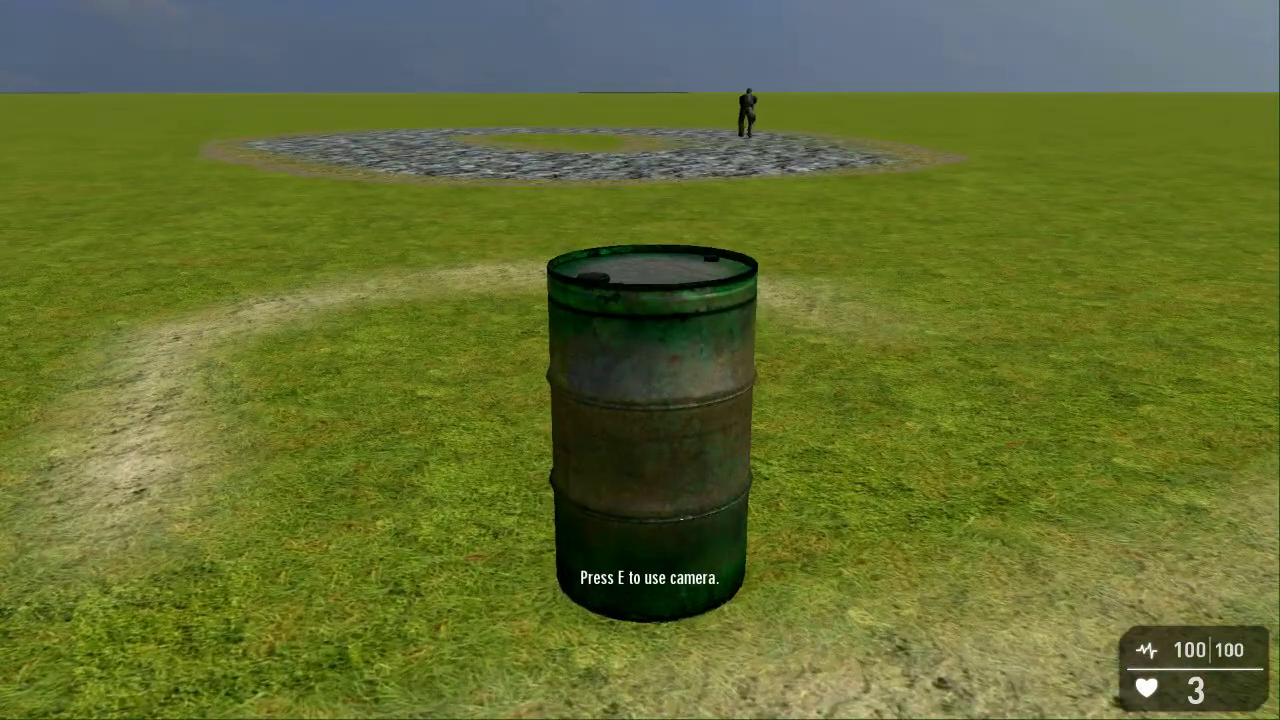
pyautogui.press('e')
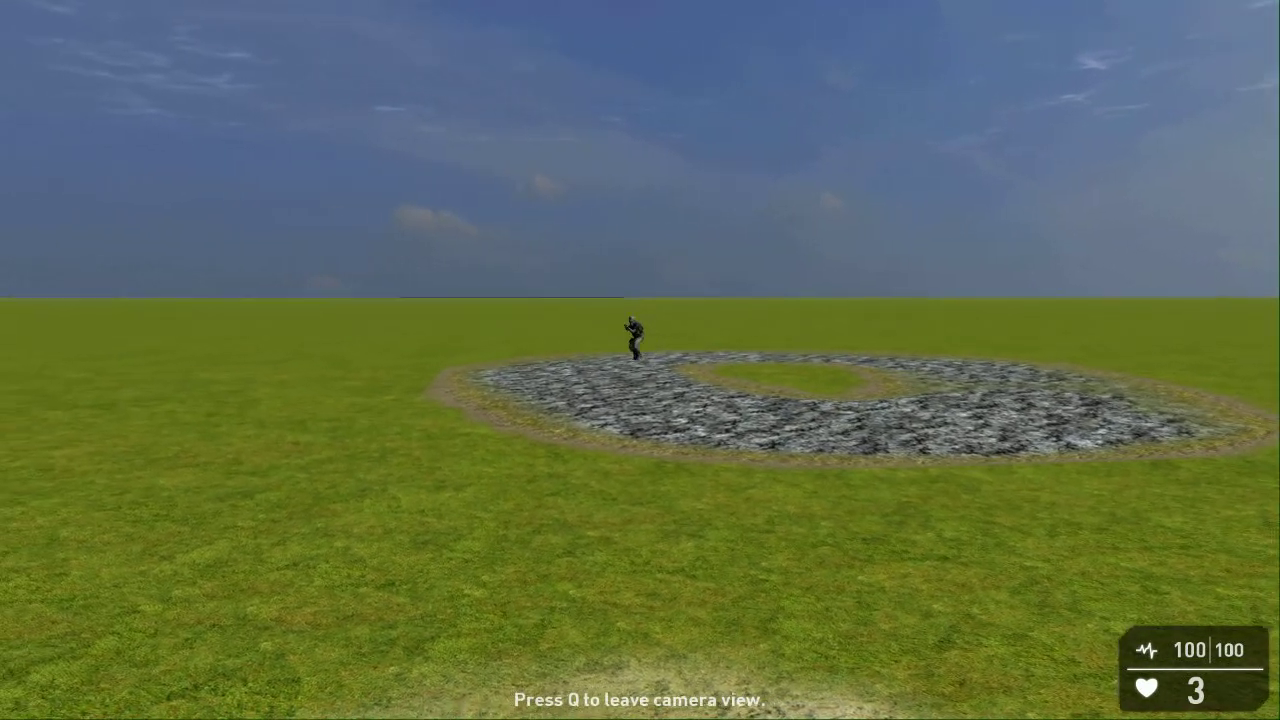
# Step: Test leaving and re-entering the barrel's camera view, and exit back to the player view
pyautogui.press('q')
pyautogui.press('q')
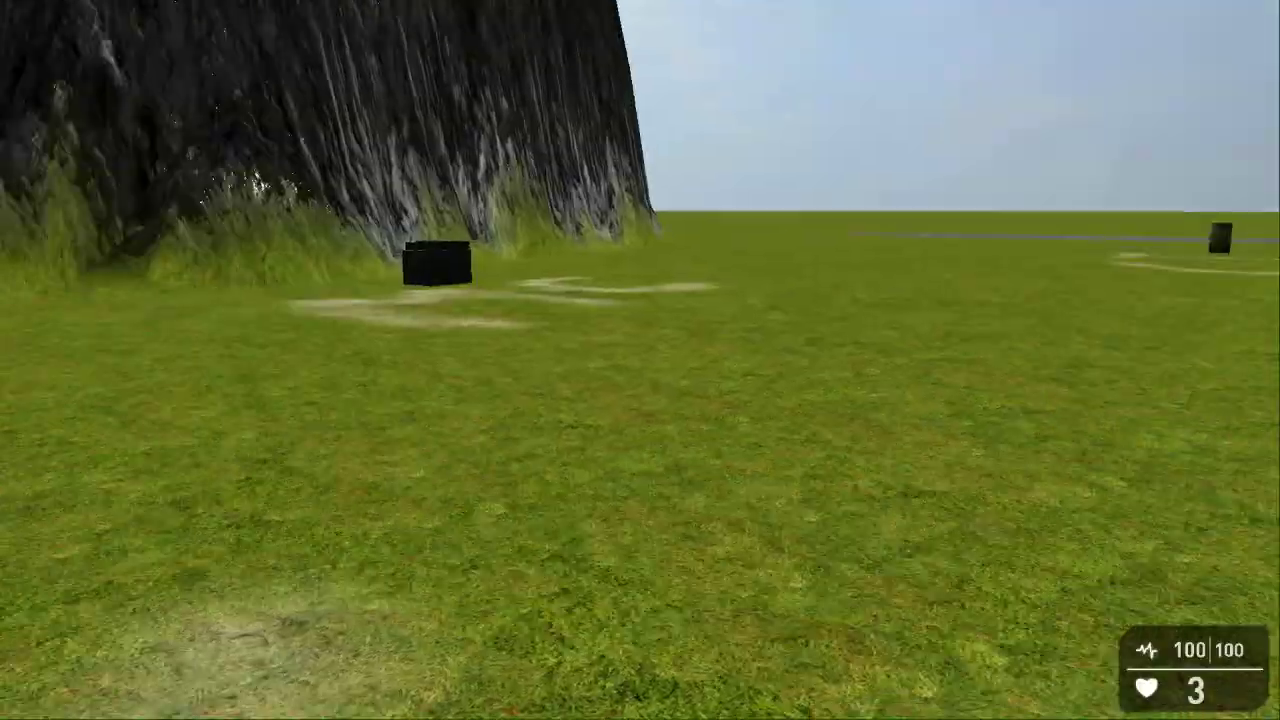
pyautogui.press('e')
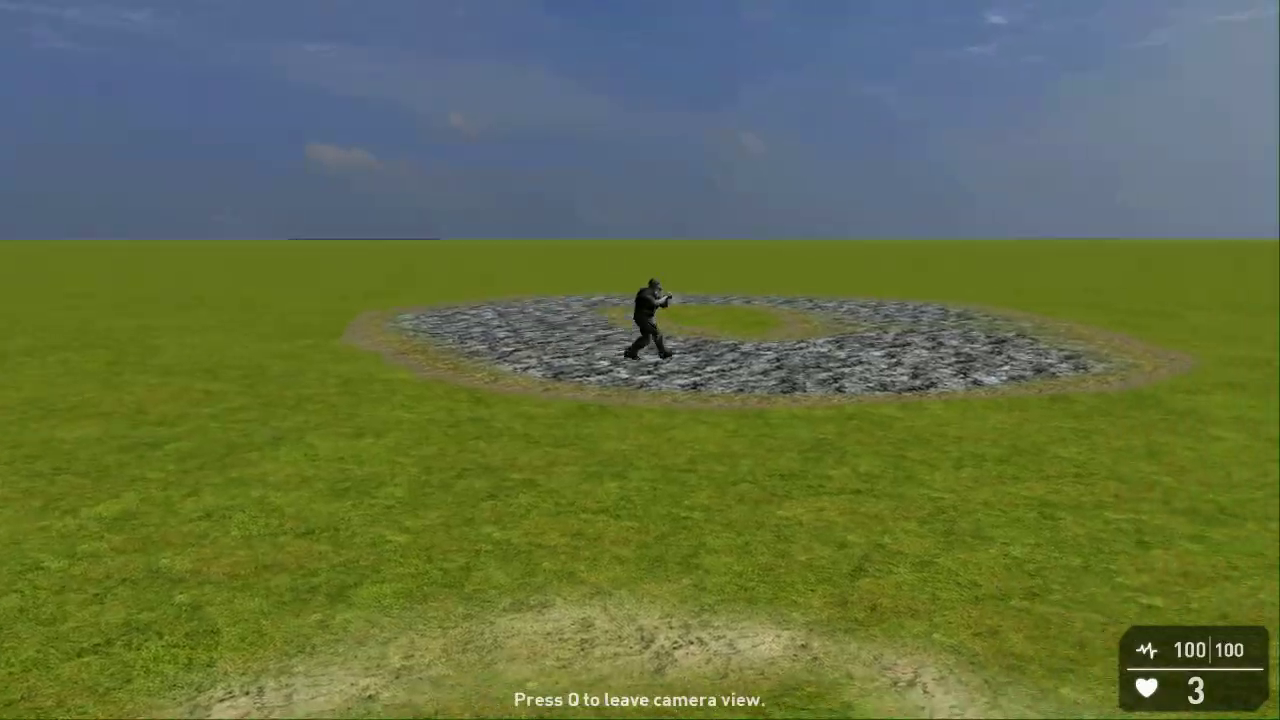
pyautogui.press('q')
pyautogui.press('e')
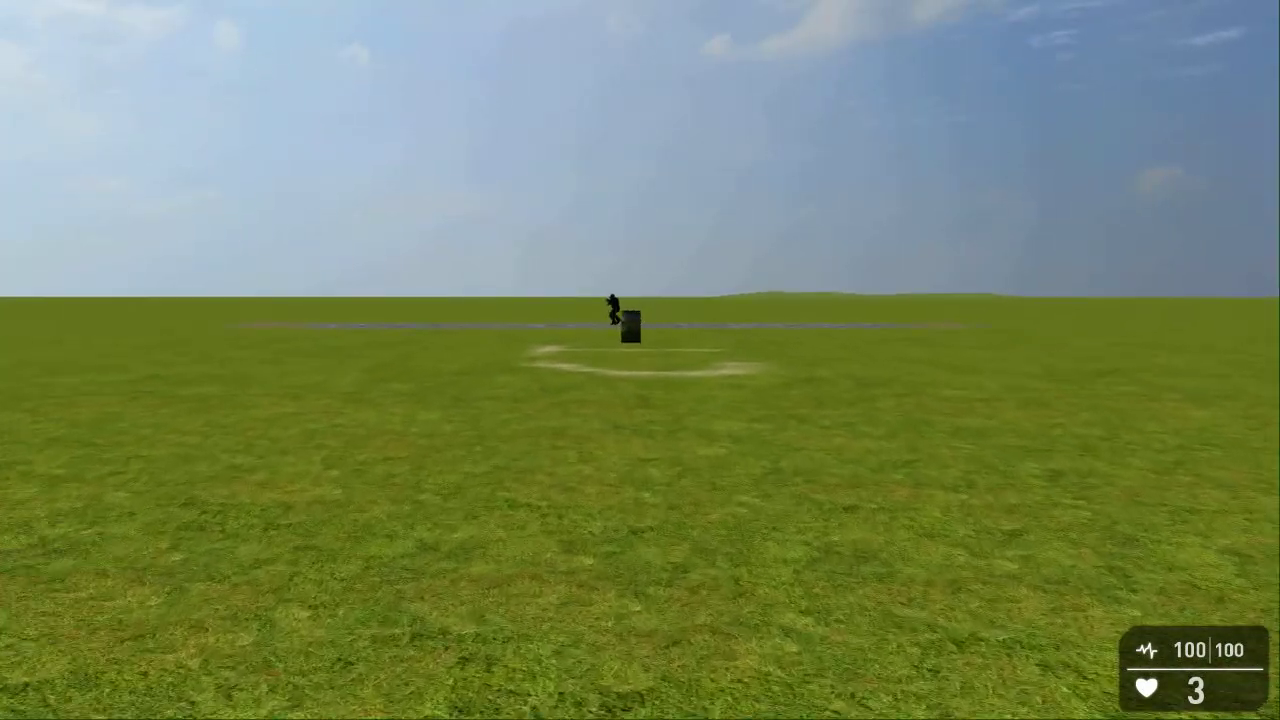
# Step: Walk up to the second barrel, near the straight stone path, to test its camera
pyautogui.press('w')
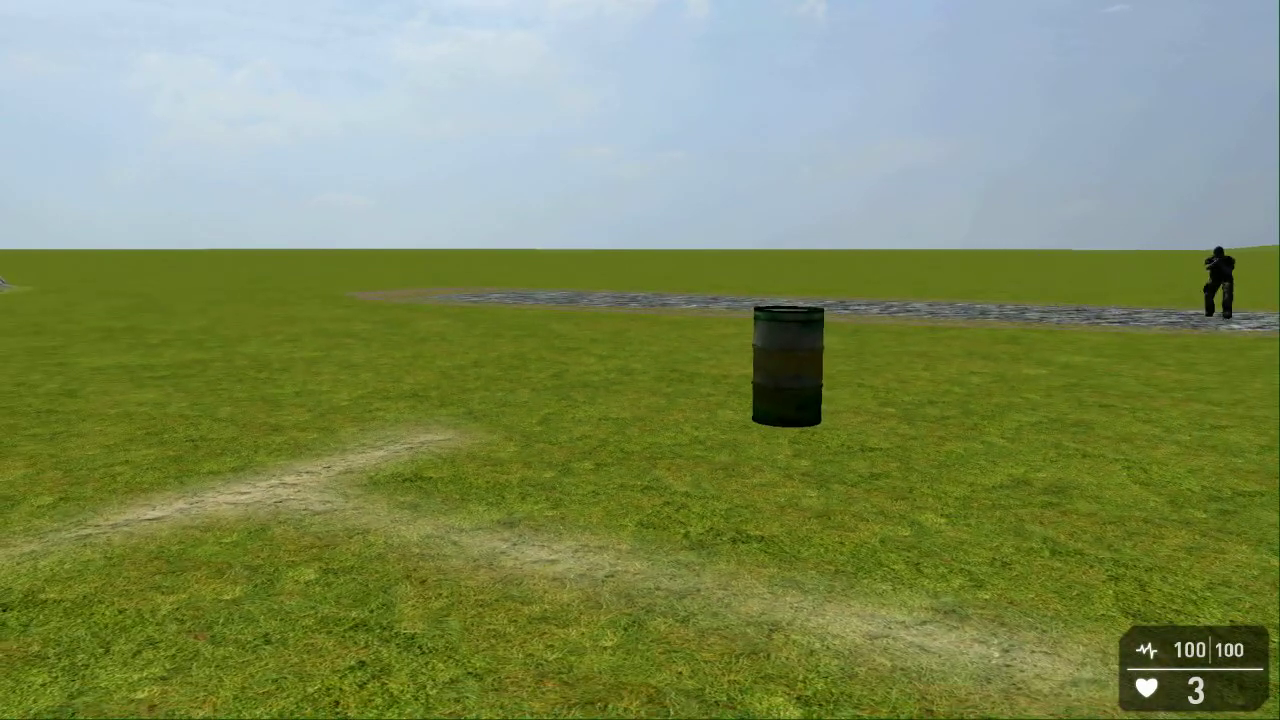
pyautogui.press('w')
pyautogui.press('s')
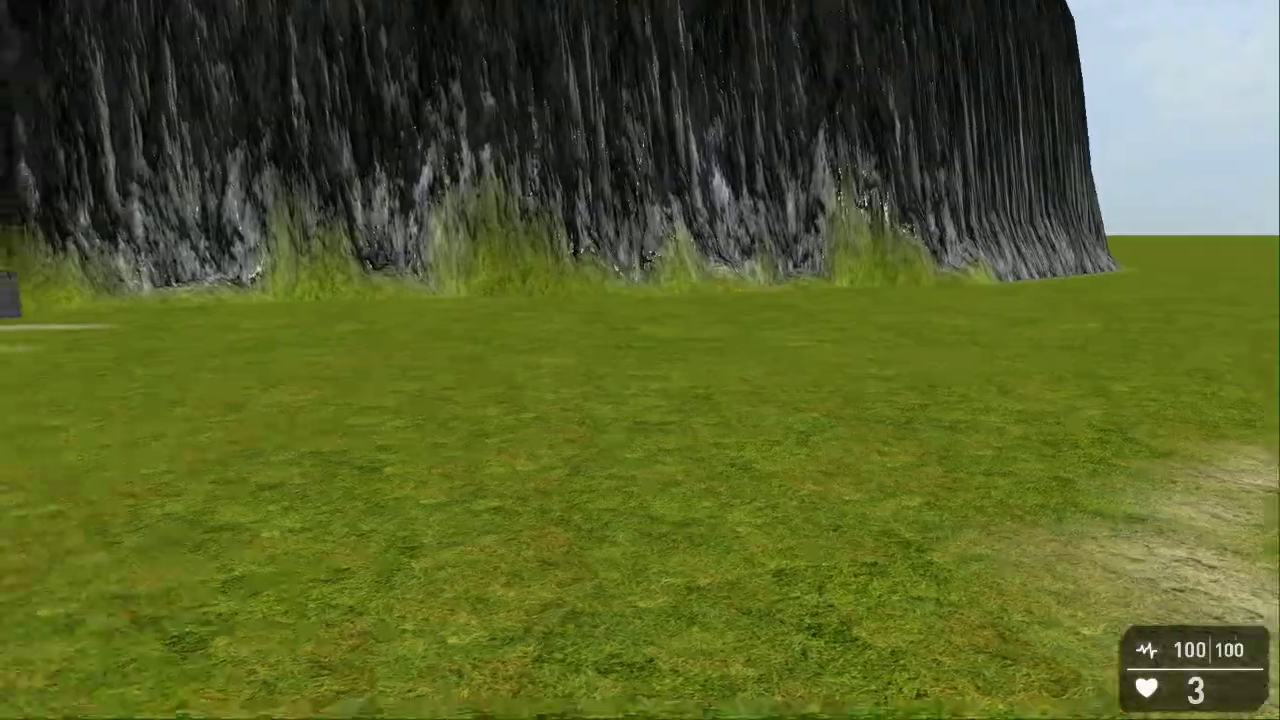
# Step: Walk to the cinder block stack at the foot of the cliff and activate its camera view
pyautogui.press('w')
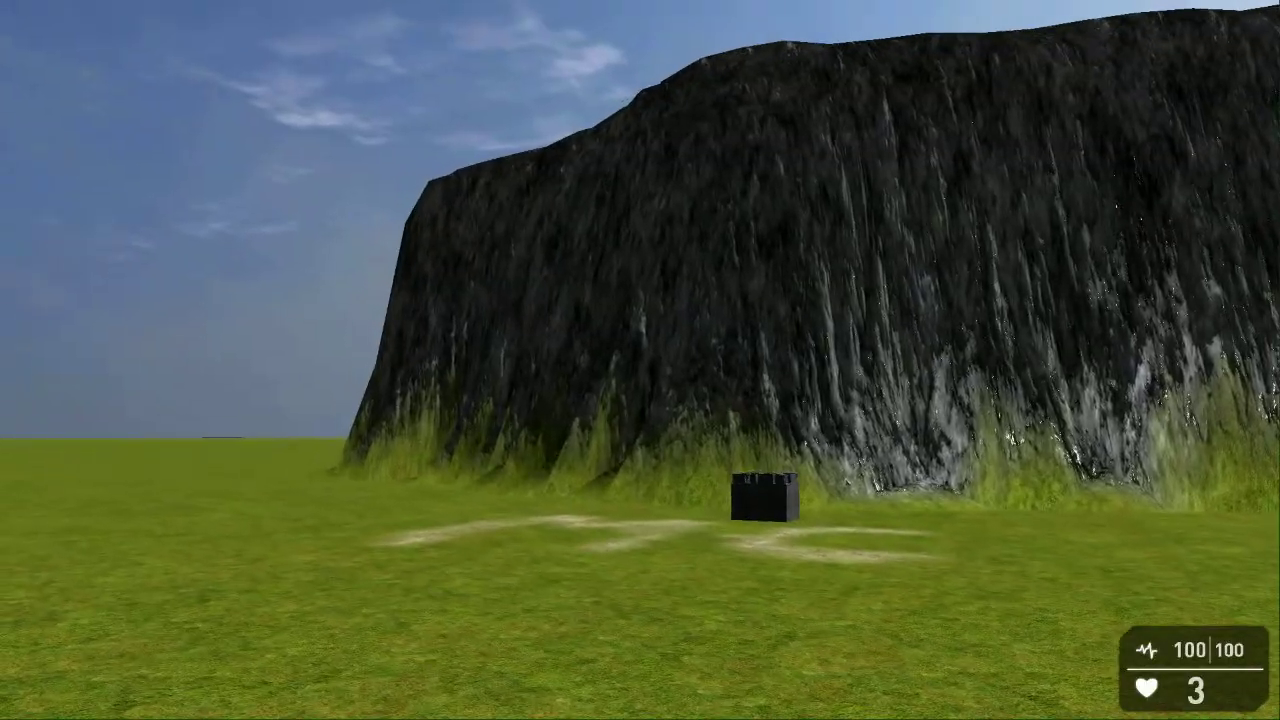
pyautogui.press('w')
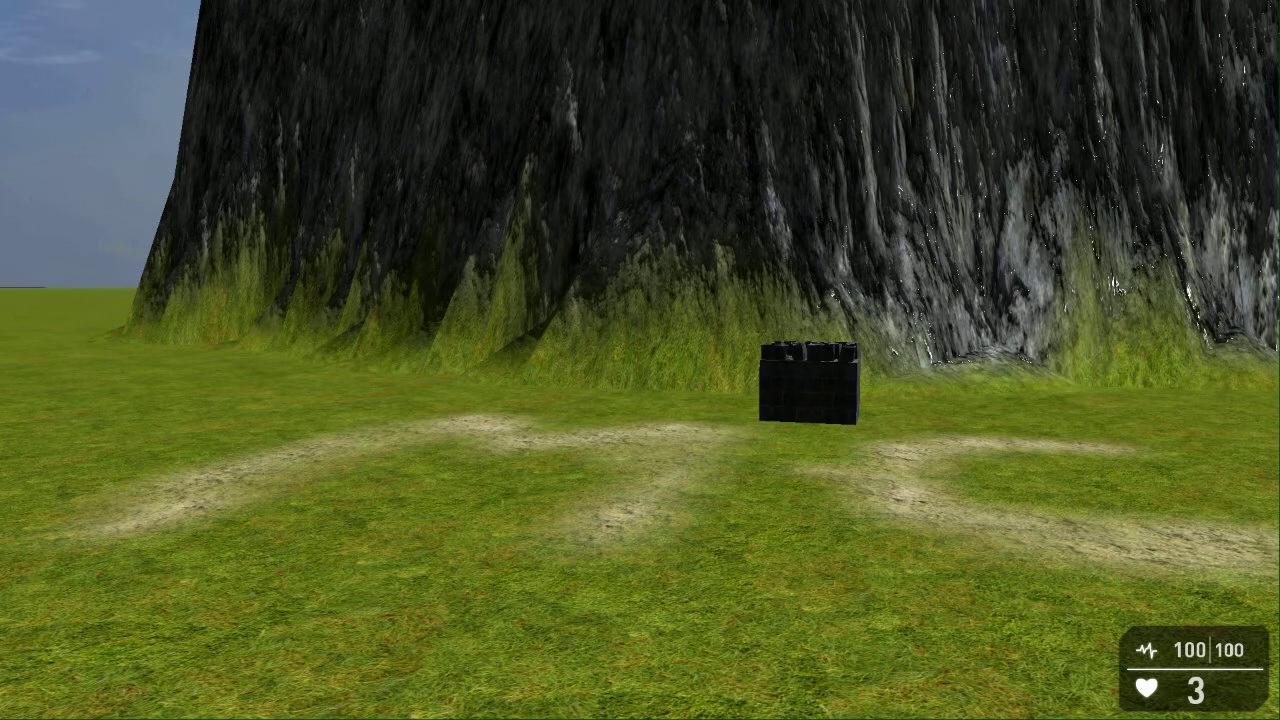
pyautogui.press('w')
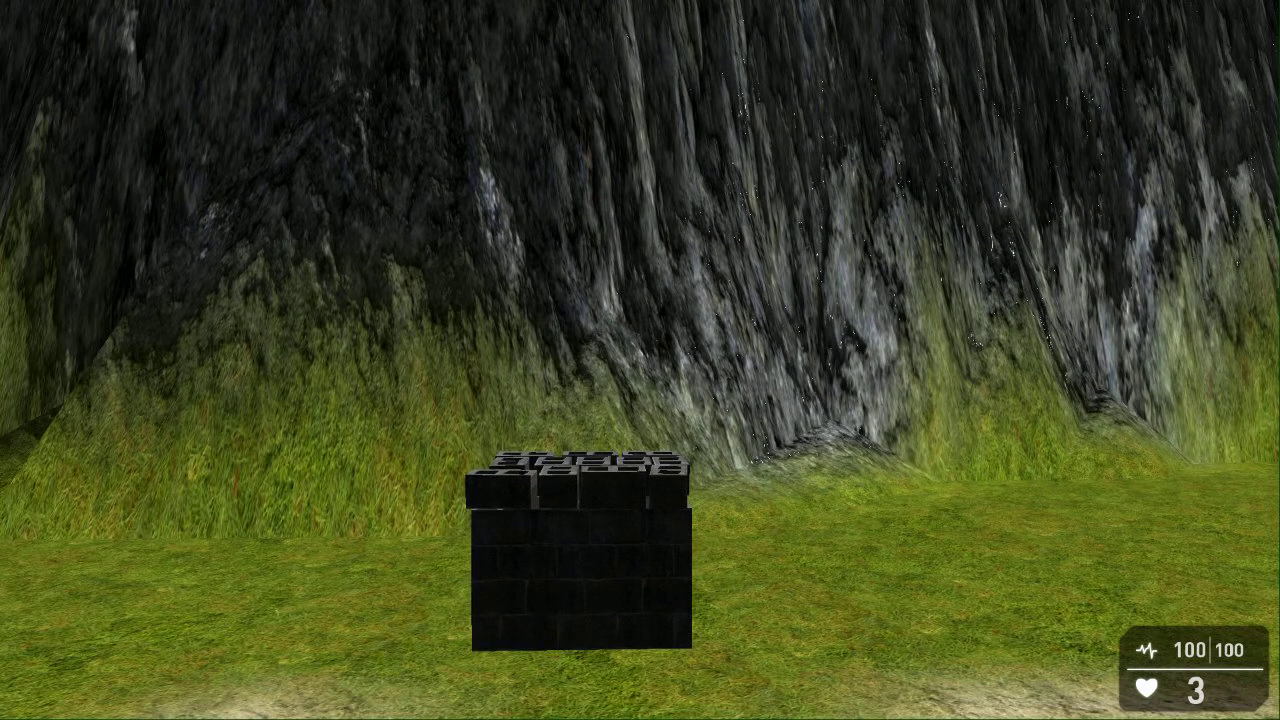
pyautogui.press('w')
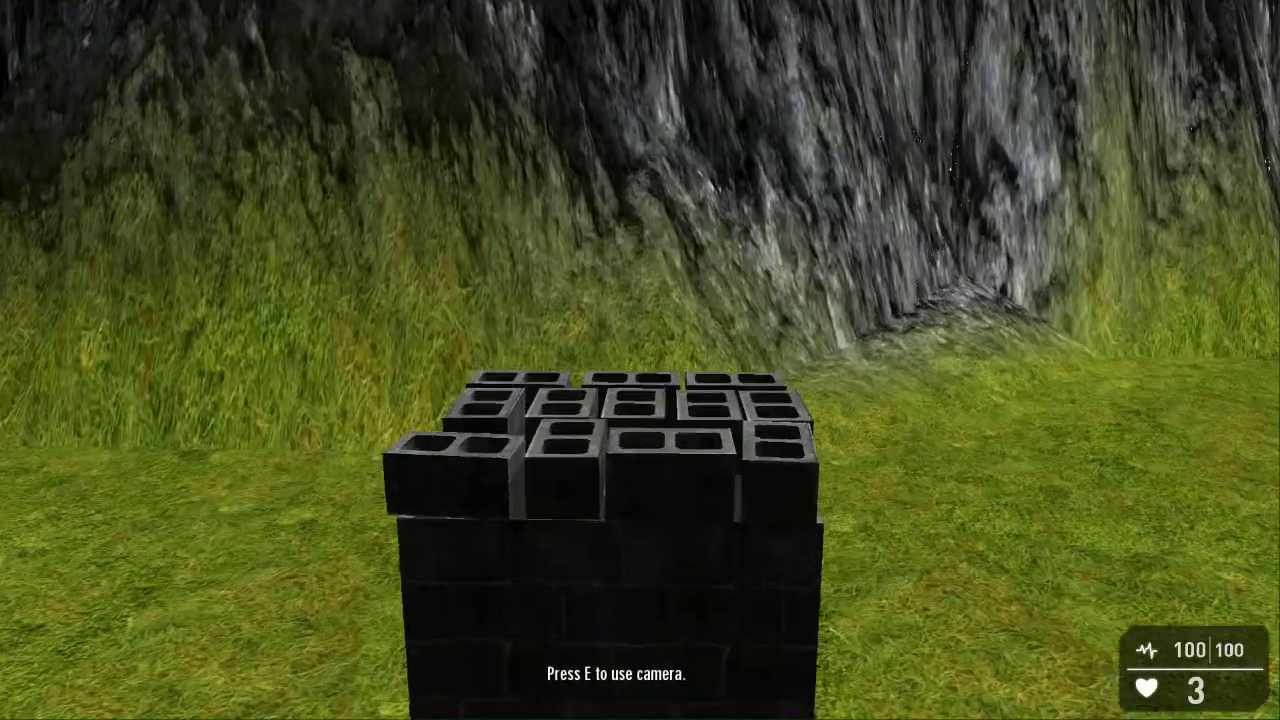
pyautogui.press('e')
pyautogui.press('e')
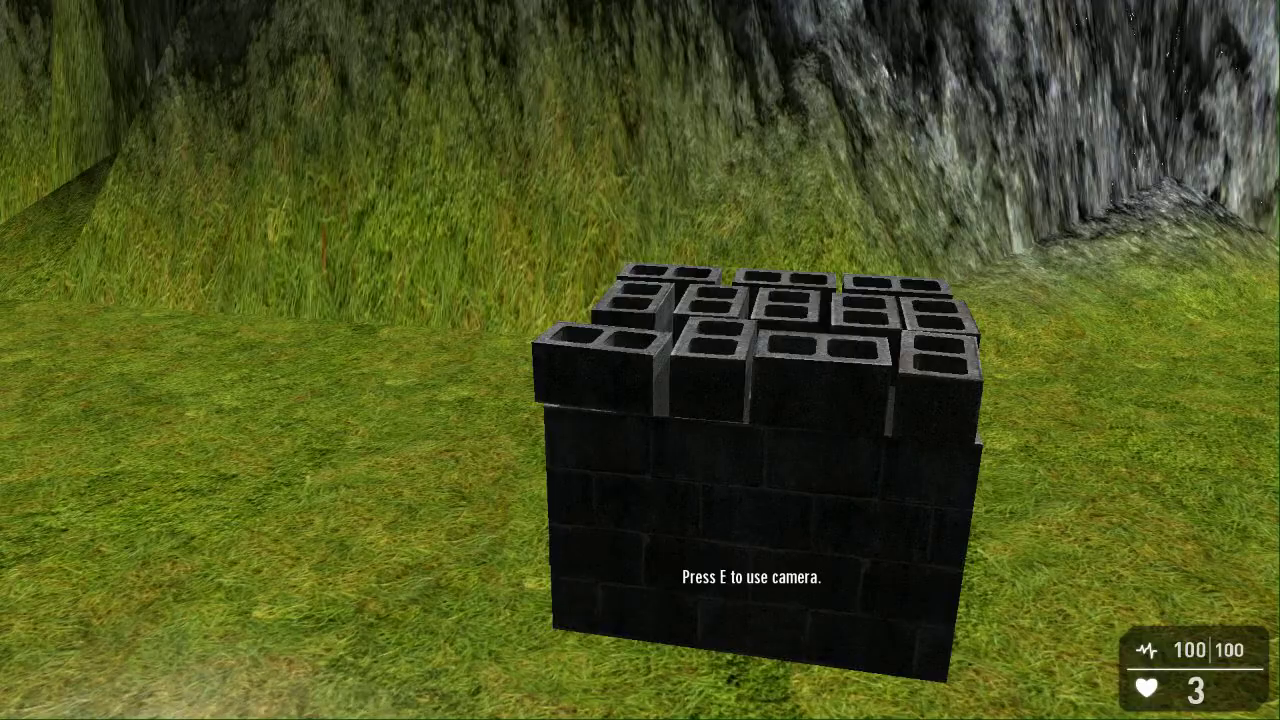
pyautogui.press('e')
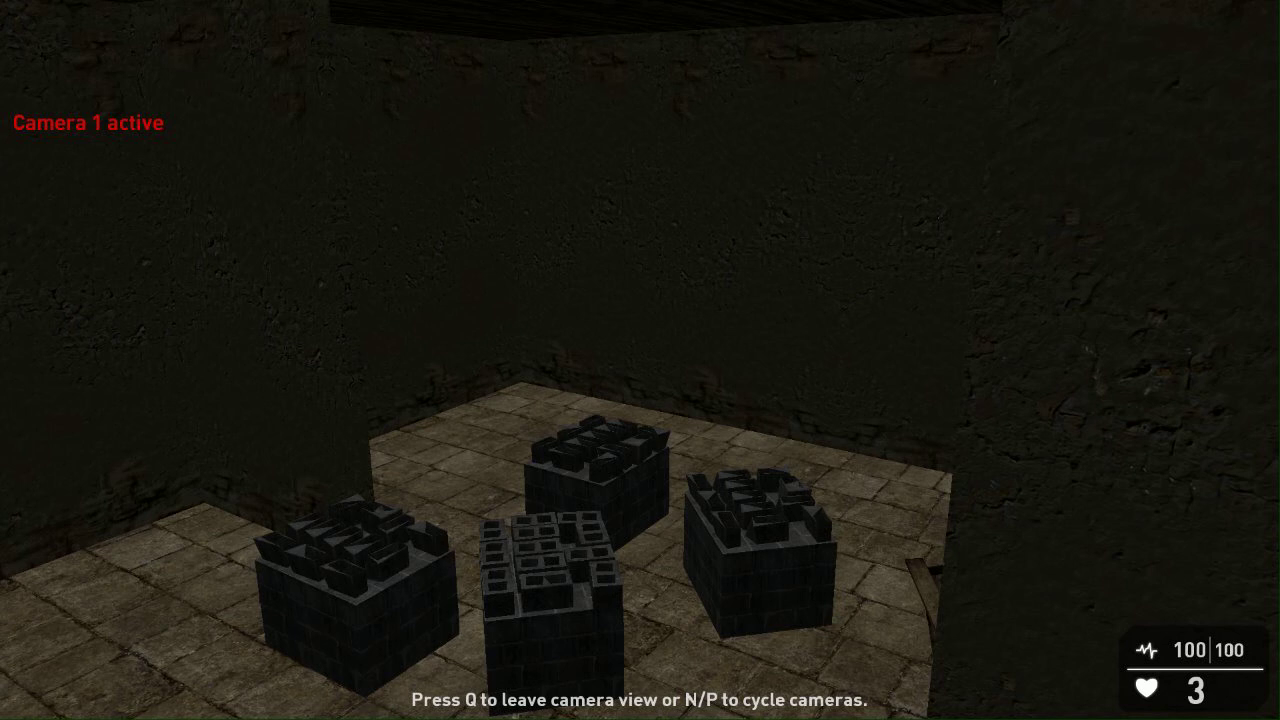
# Step: Cycle the multi-camera view forward from camera 1 to camera 4, and step back to camera 2
pyautogui.press('n')
pyautogui.press('n')
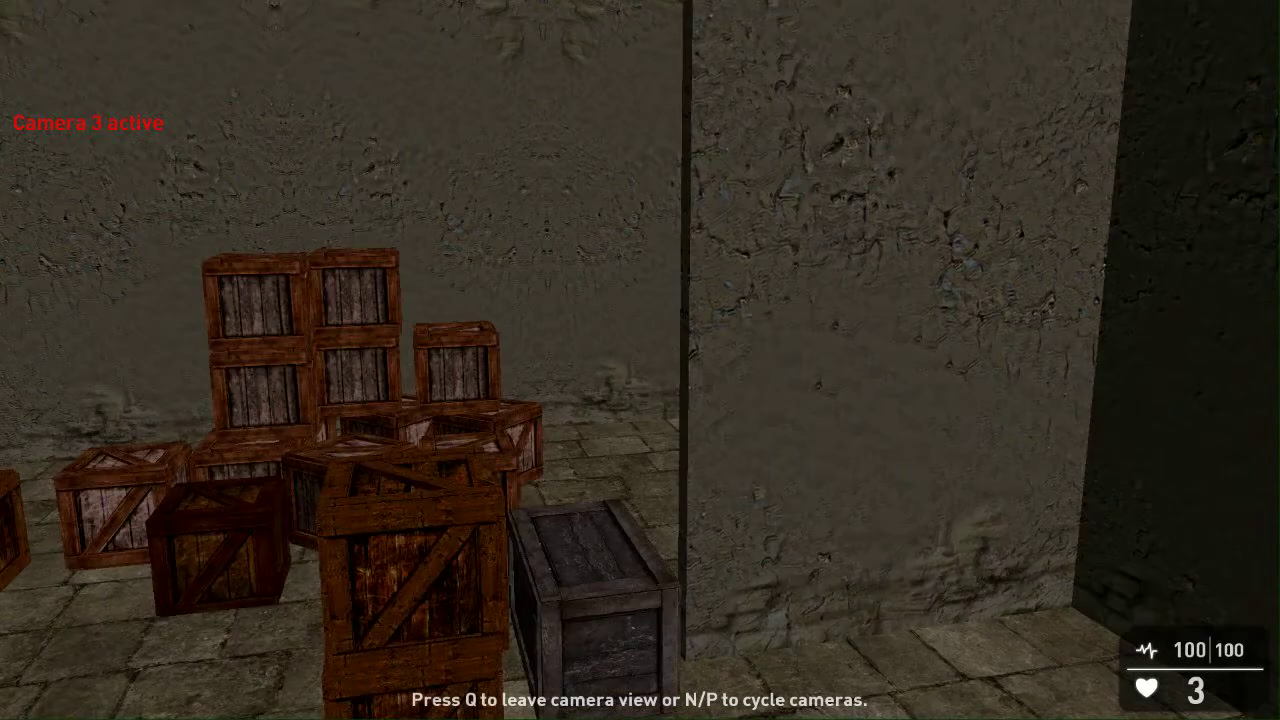
pyautogui.press('n')
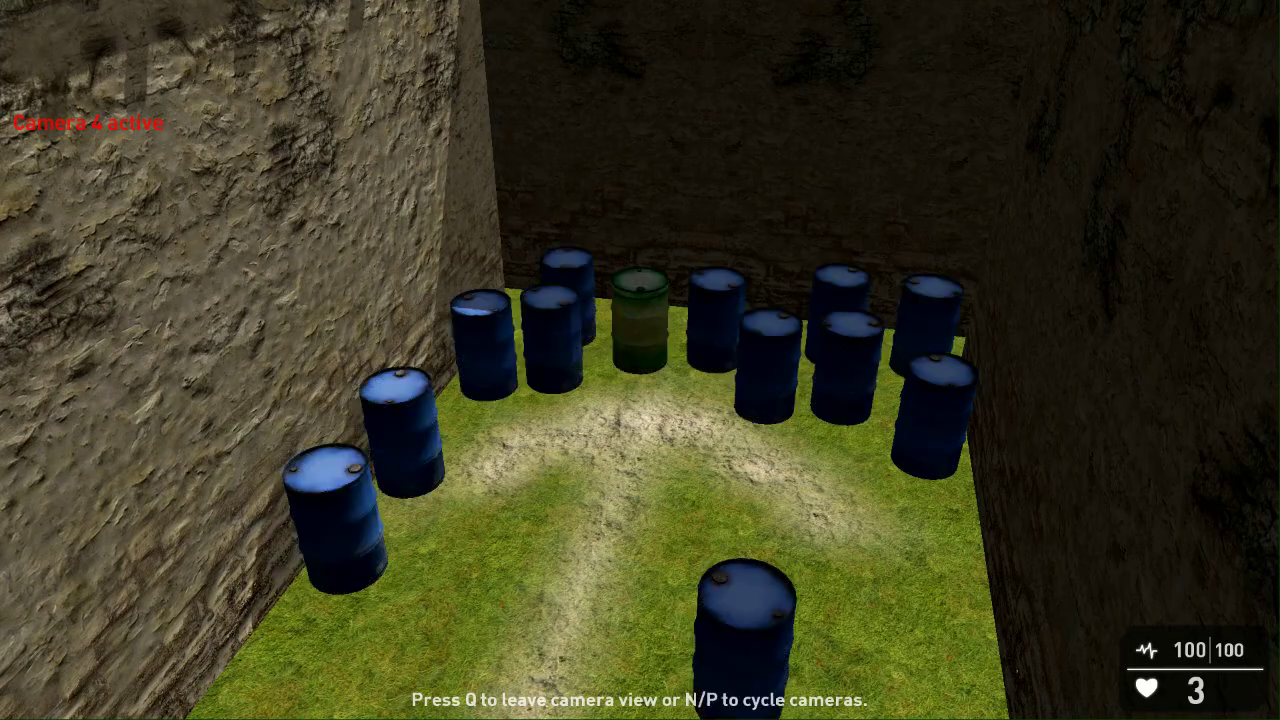
pyautogui.press('p')
pyautogui.press('p')
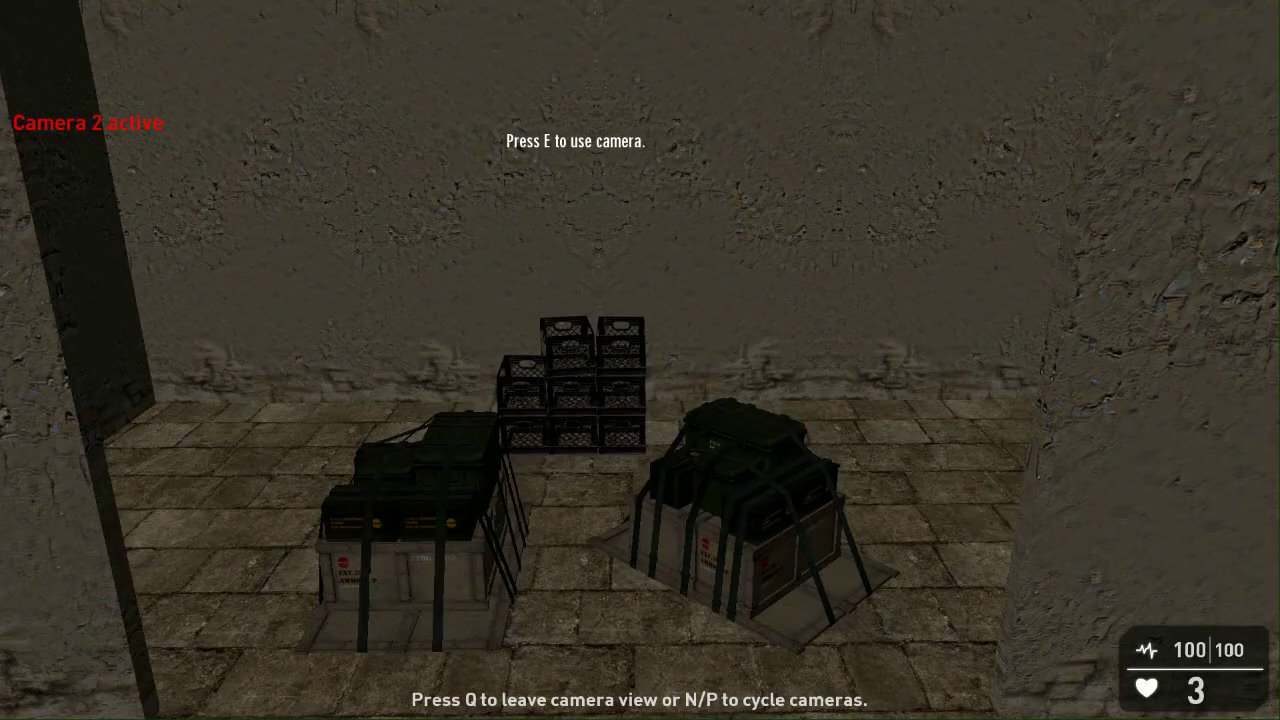
# Step: Cycle forward past the last camera, wrapping around through camera 1 and on to camera 4
pyautogui.press('n')
pyautogui.press('n')
pyautogui.press('n')
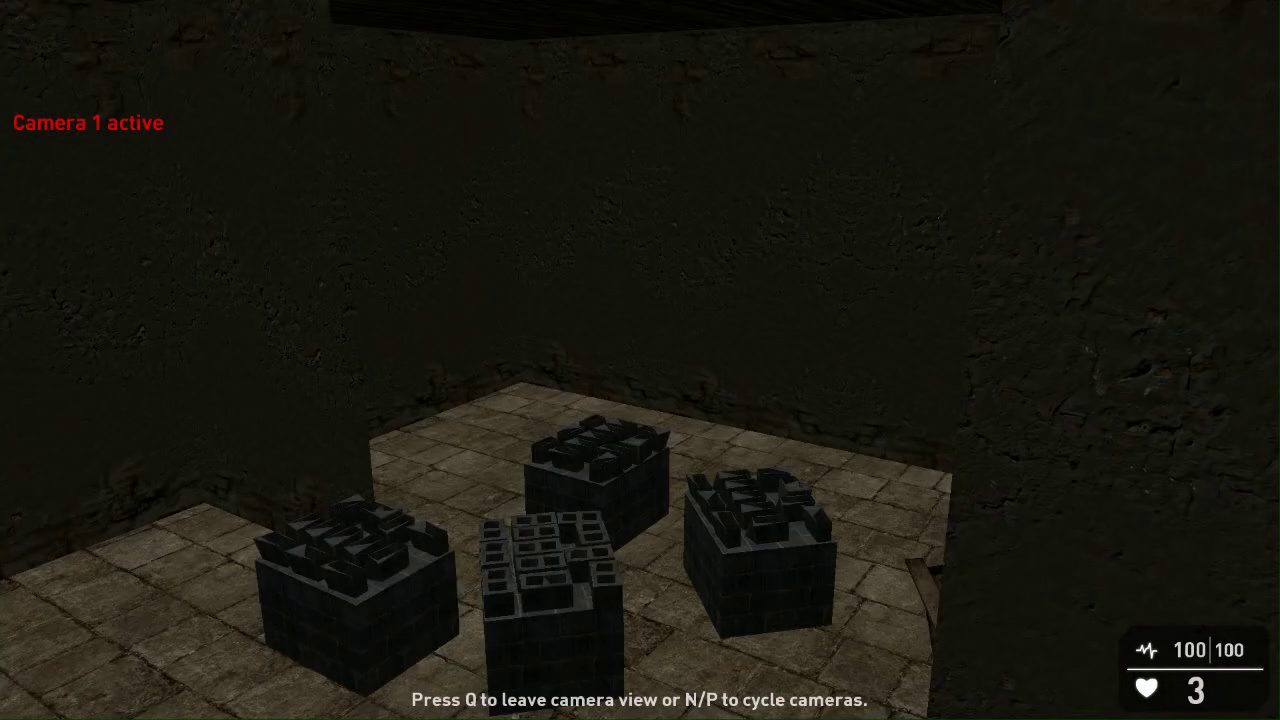
pyautogui.press('n')
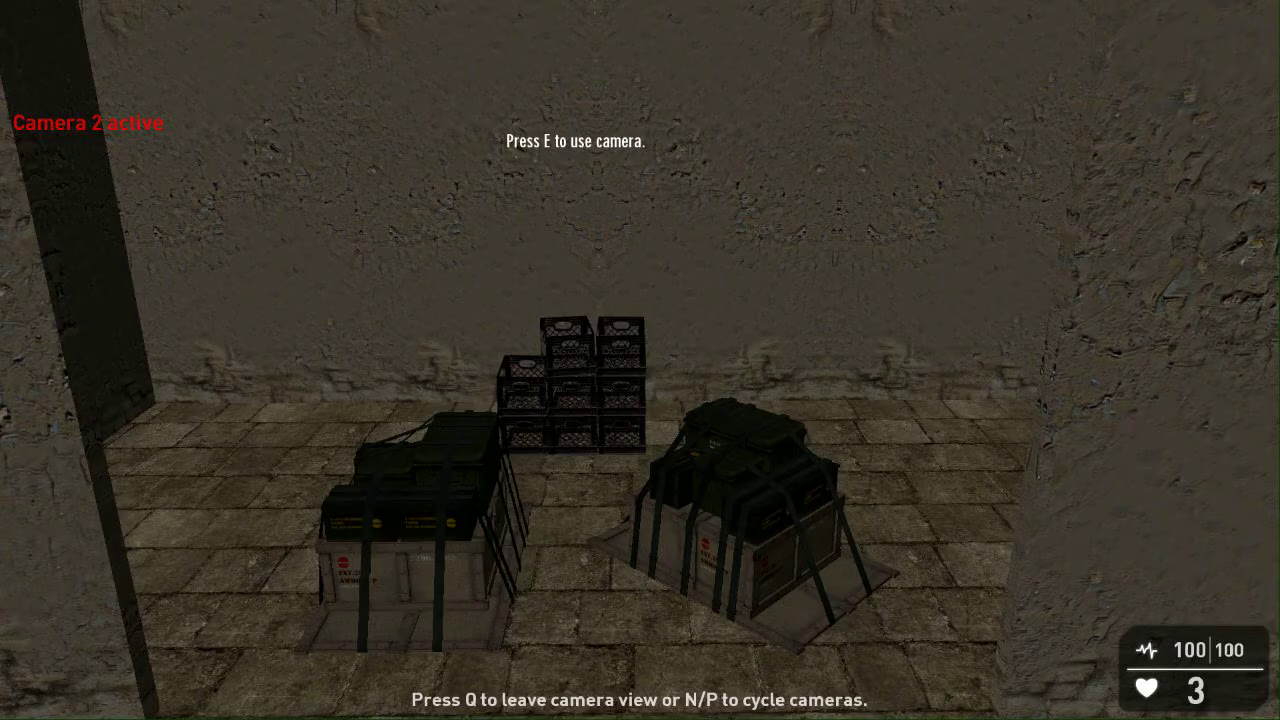
pyautogui.press('n')
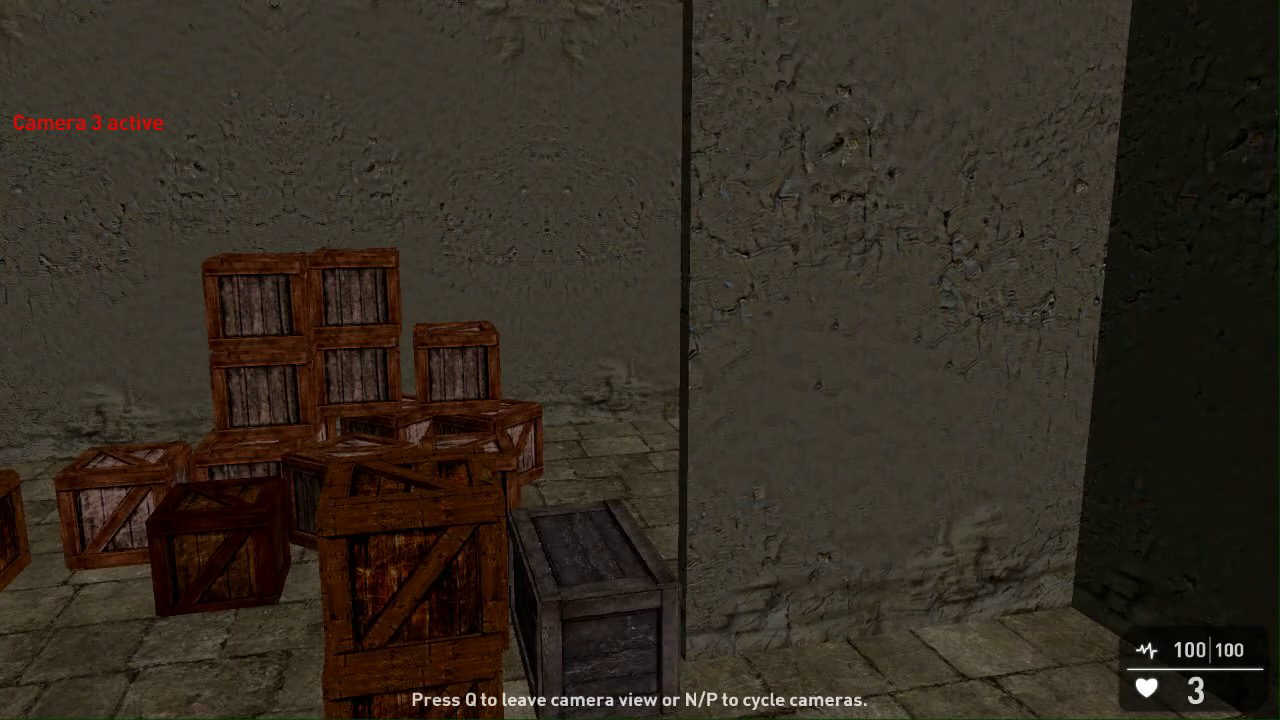
pyautogui.press('n')
# Step: Cycle backward through all the cameras to test the reverse order with wrap-around
pyautogui.press('p')
pyautogui.press('p')
pyautogui.press('p')
pyautogui.press('p')
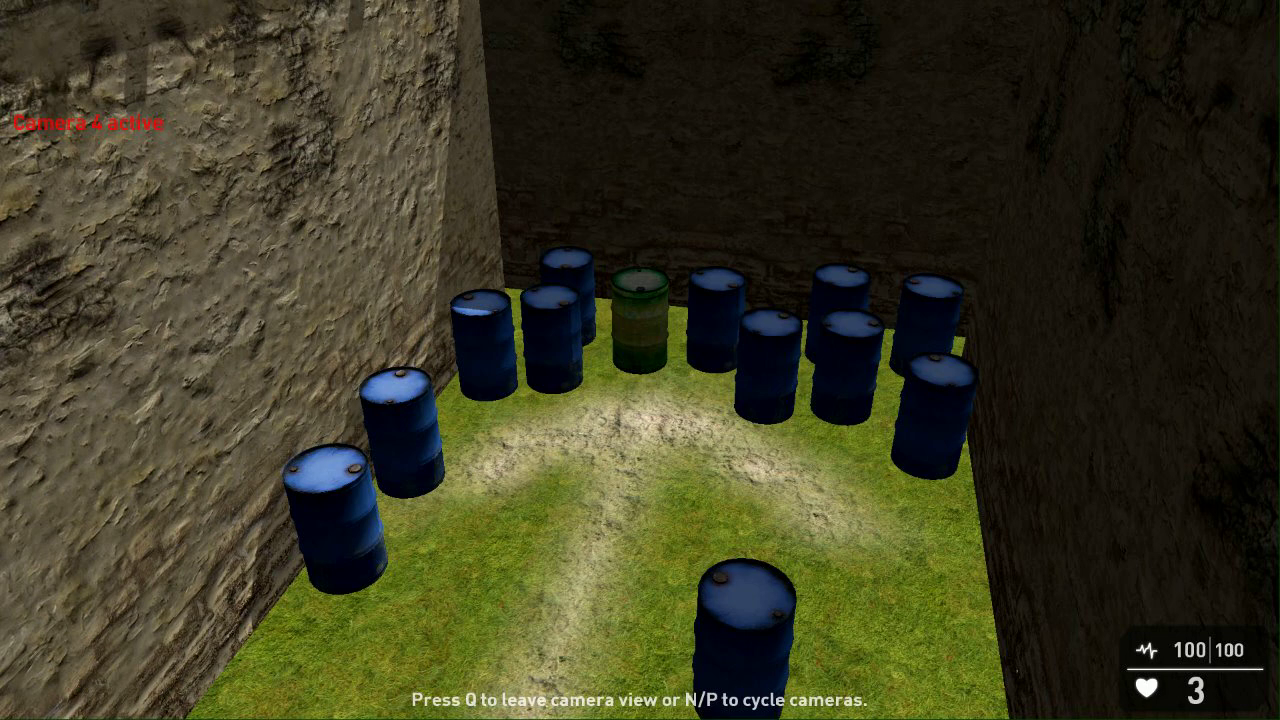
pyautogui.press('p')
pyautogui.press('p')
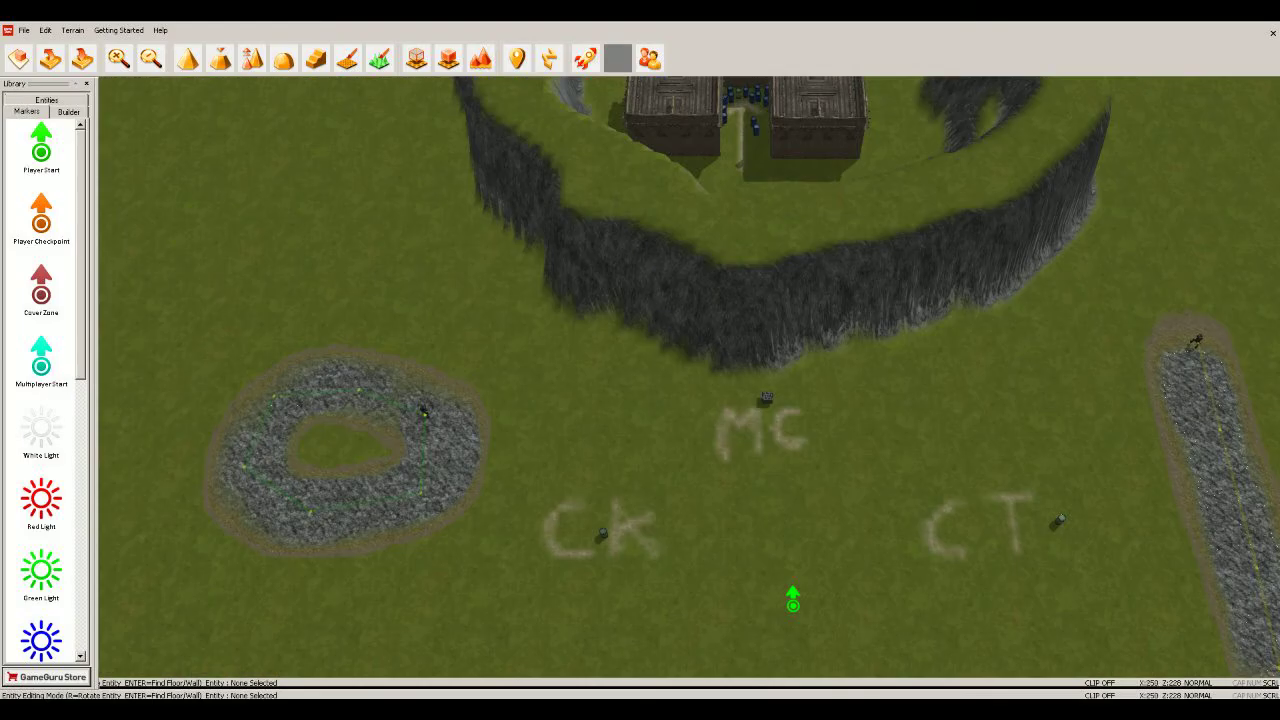
# Step: Select the barrel beside the CT ground marking in the level editor and open its properties
pyautogui.moveTo(690, 380); pyautogui.dragTo(840, 320, button='right')
pyautogui.press('w')
pyautogui.moveTo(640, 360); pyautogui.dragTo(668, 328, button='right')
pyautogui.click(735, 582)
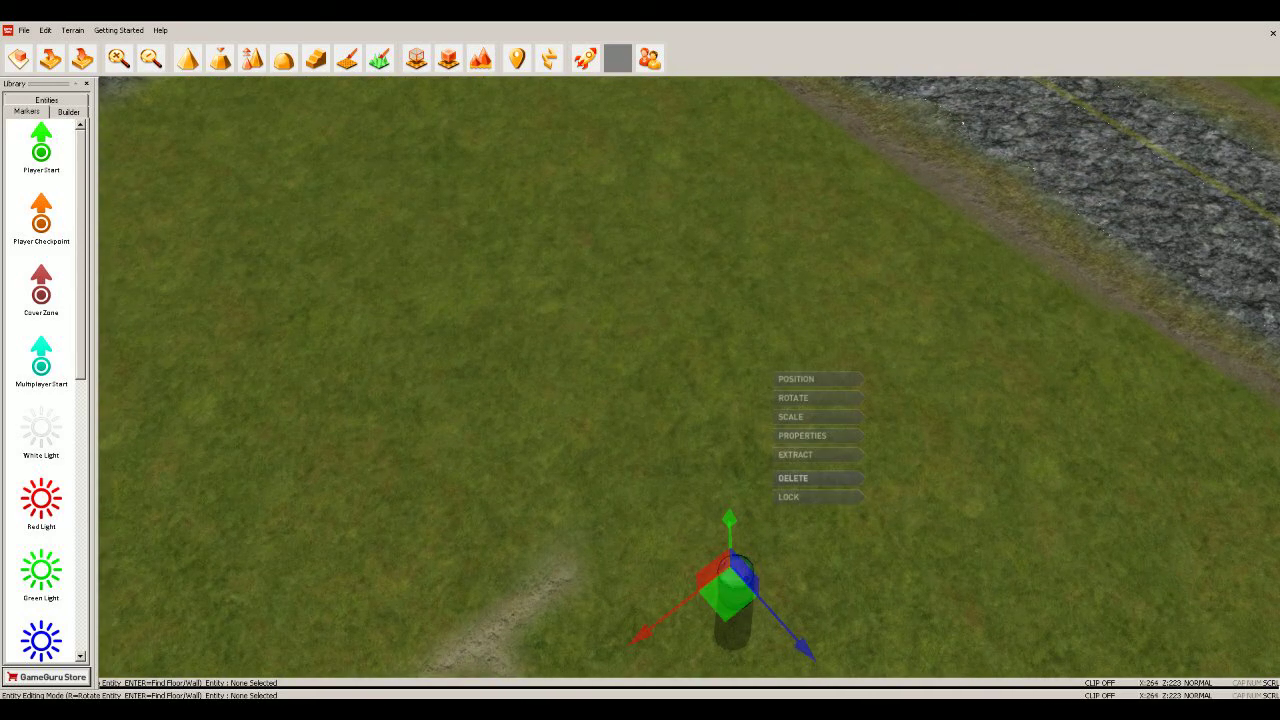
pyautogui.click(815, 435)
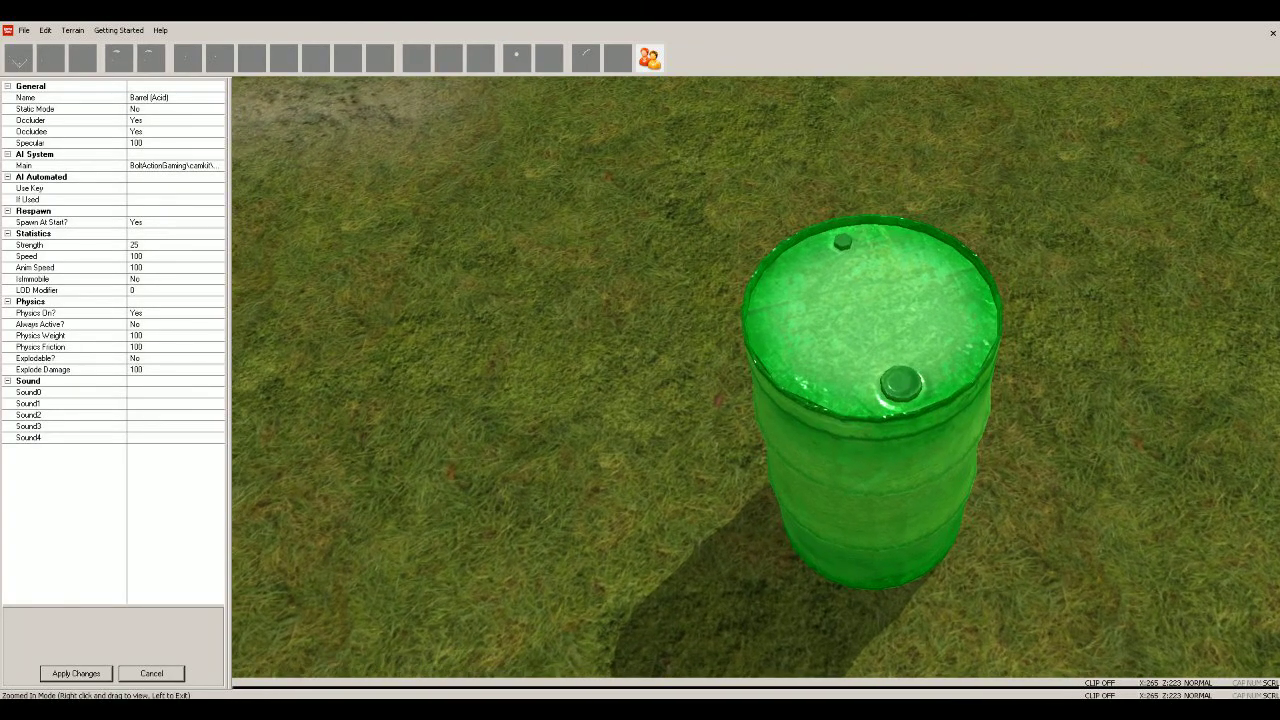
# Step: Assign camtimer.lua from the BoltActionGaming\camkit script folder as the barrel's main AI script
pyautogui.click(170, 166)
pyautogui.click(218, 166)
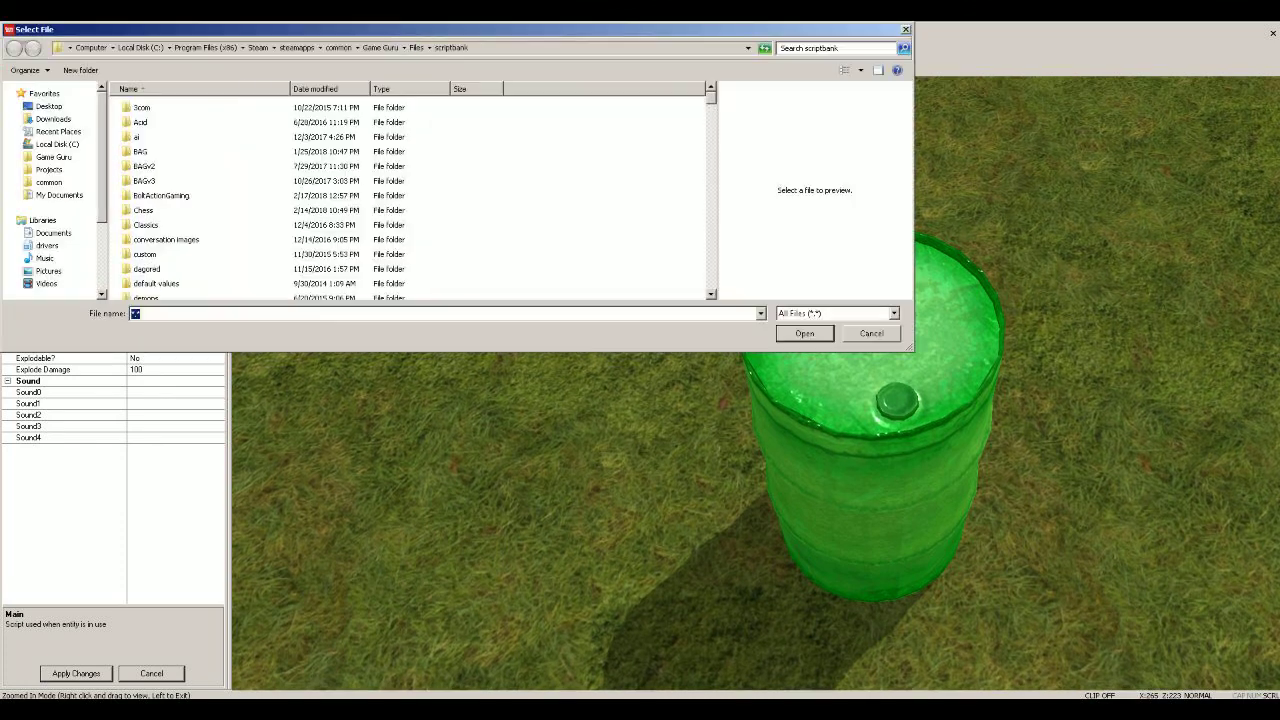
pyautogui.doubleClick(161, 196)
pyautogui.doubleClick(144, 108)
pyautogui.click(154, 122)
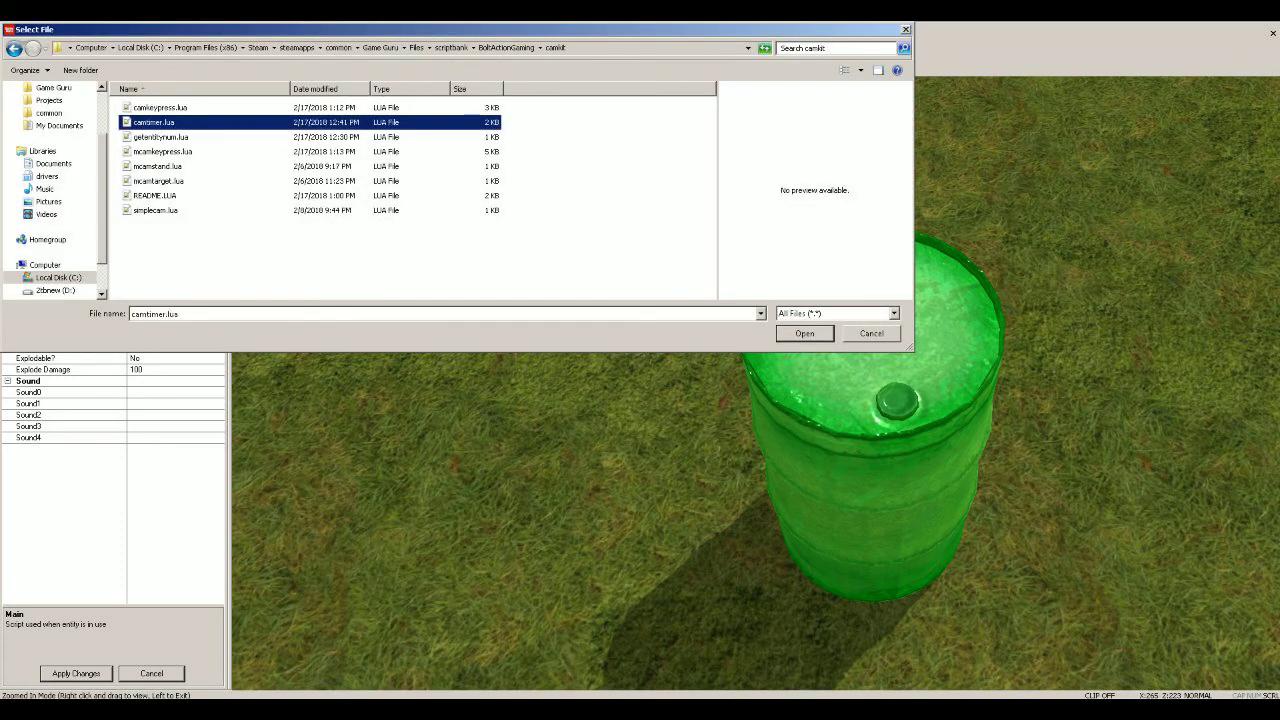
pyautogui.press('Return')
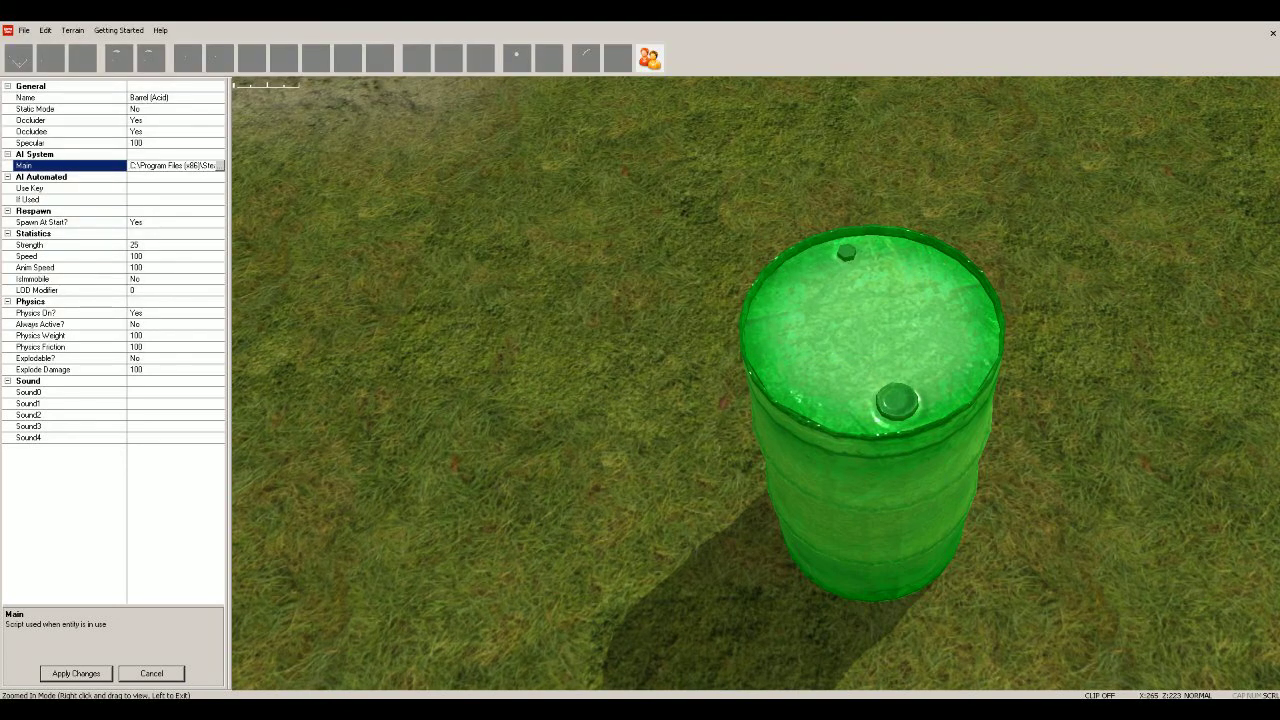
pyautogui.click(70, 313)
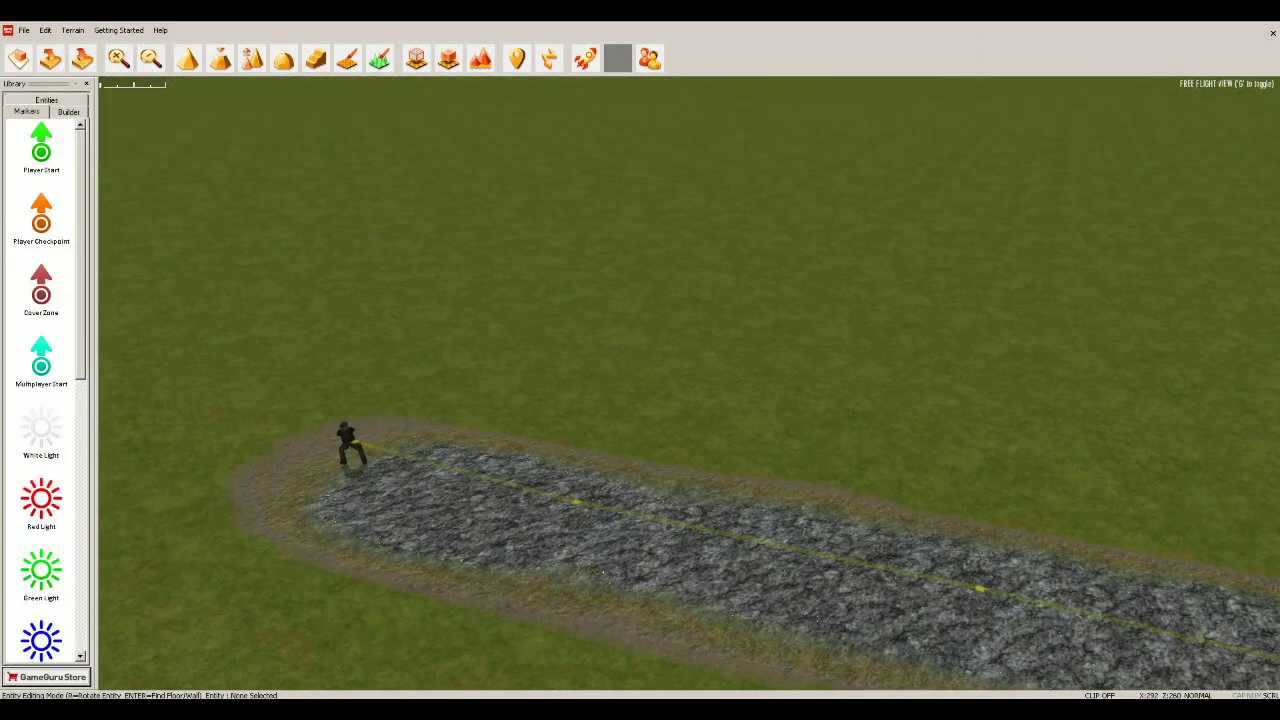
# Step: Inspect the properties of the Combat Soldier on the straight stone path, and close them without changes
pyautogui.press('w')
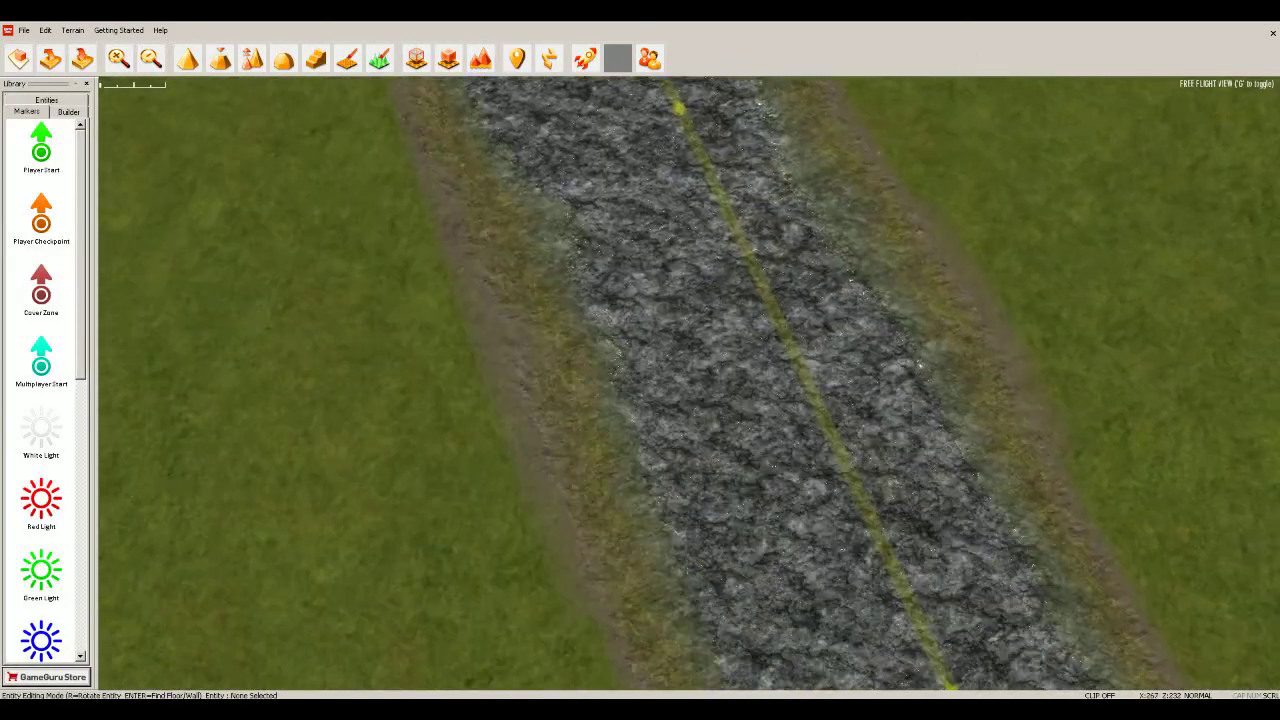
pyautogui.moveTo(689, 384); pyautogui.dragTo(940, 450, button='right')
pyautogui.press('a')
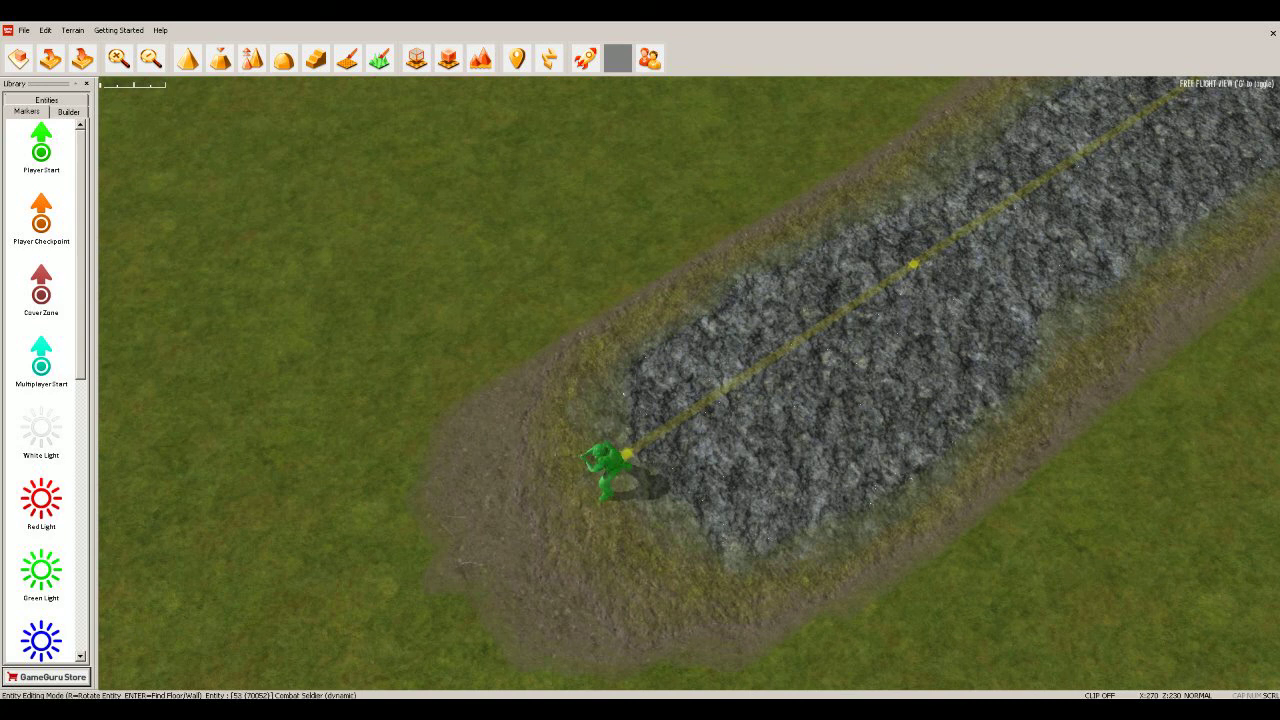
pyautogui.click(652, 348)
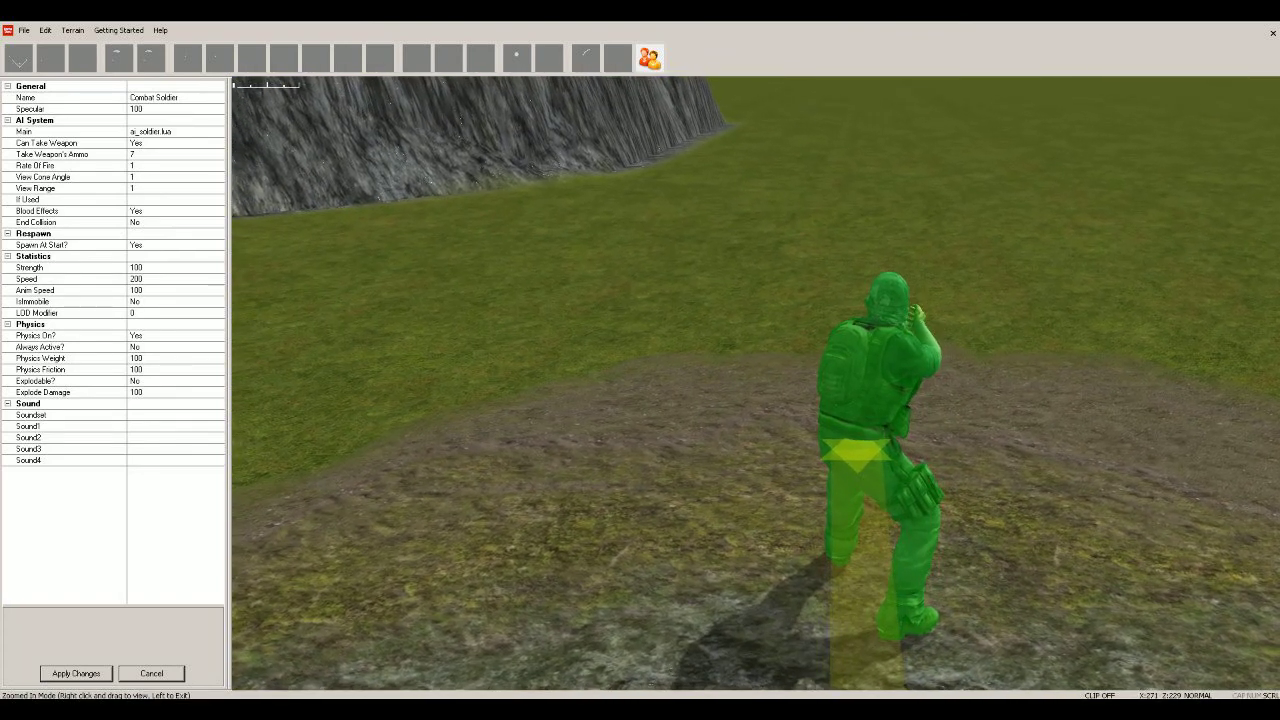
pyautogui.click(152, 673)
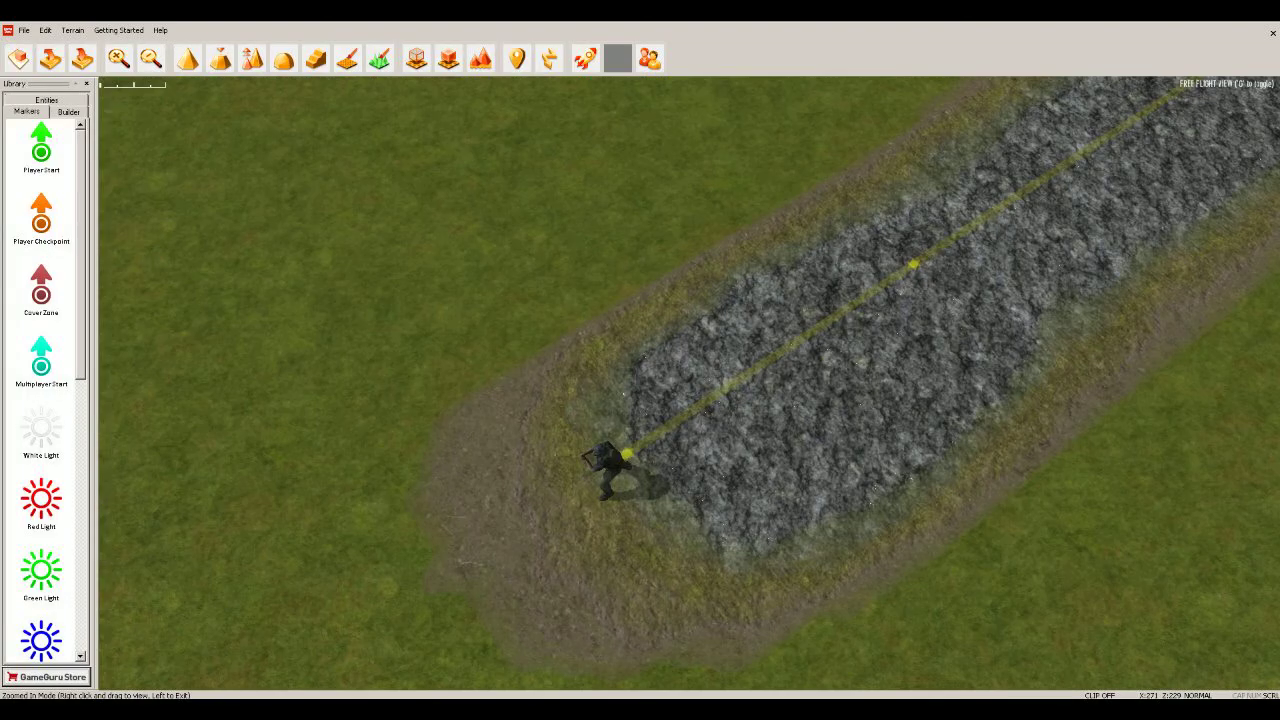
pyautogui.moveTo(640, 384); pyautogui.dragTo(820, 425, button='right')
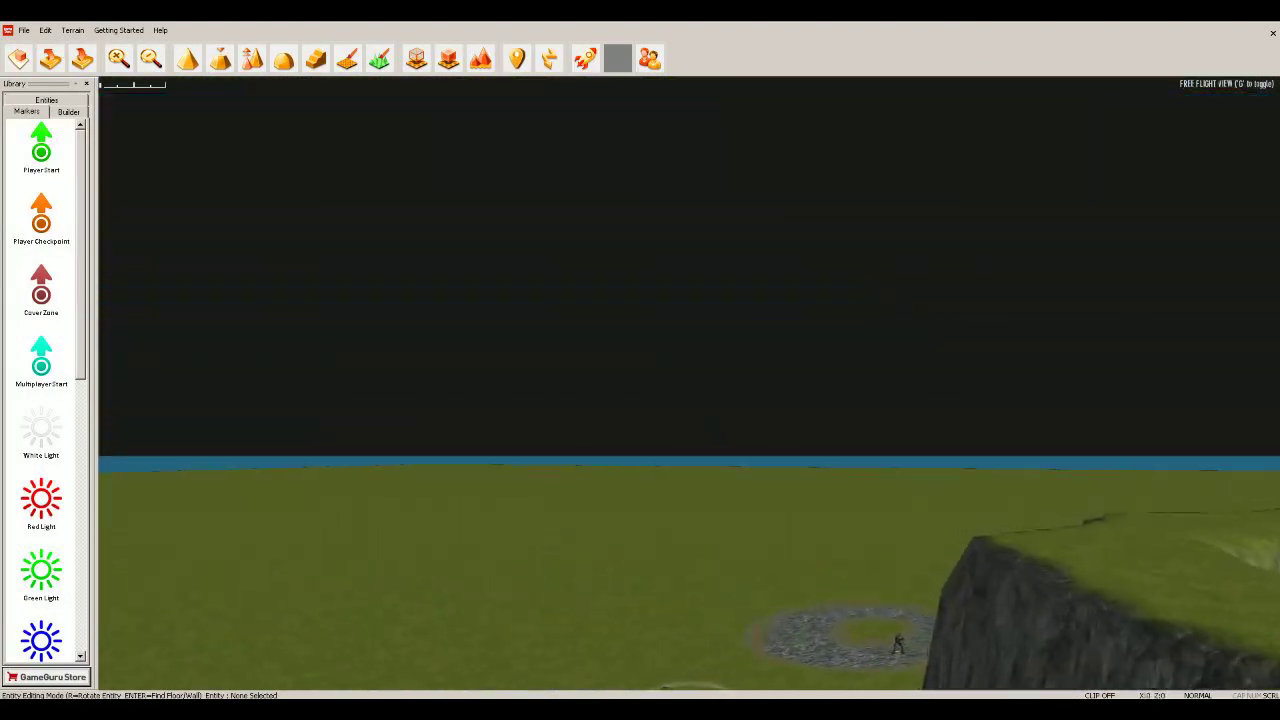
# Step: Select the green acid barrel beside the CK ground marking in the level editor and open its properties
pyautogui.press('w')
pyautogui.press('s')
pyautogui.press('w')
pyautogui.press('d')
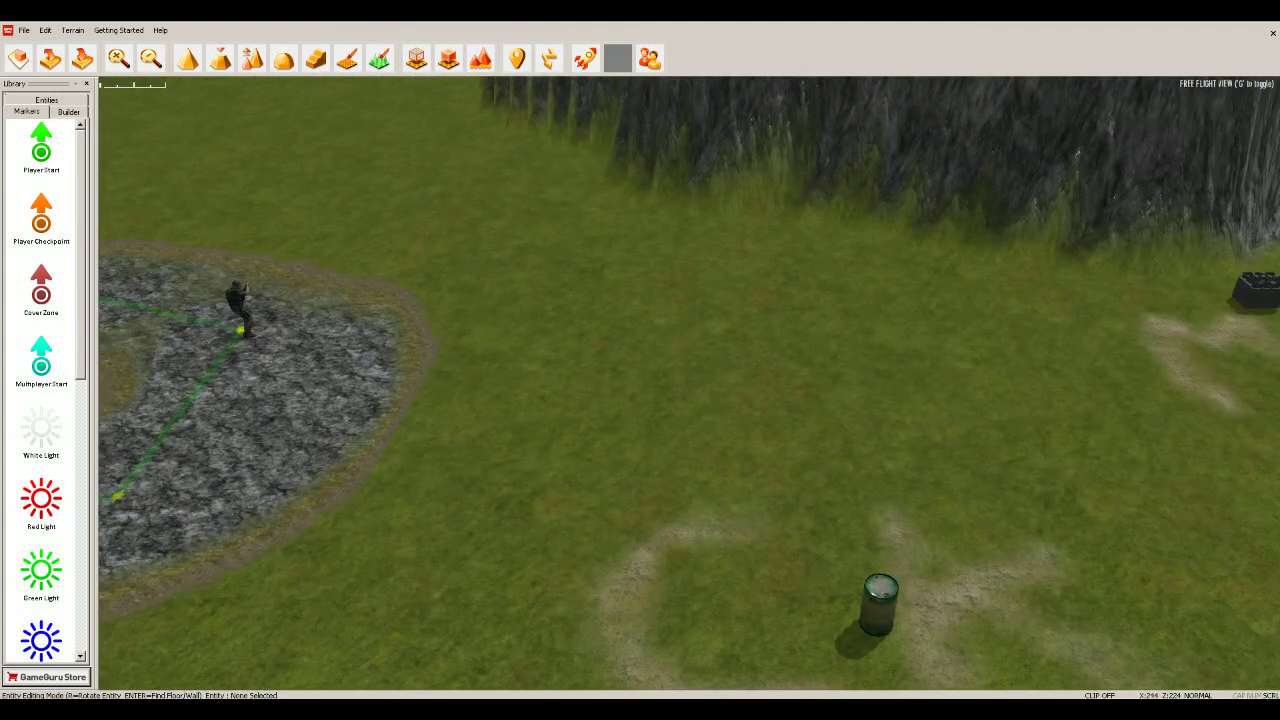
pyautogui.click(966, 465)
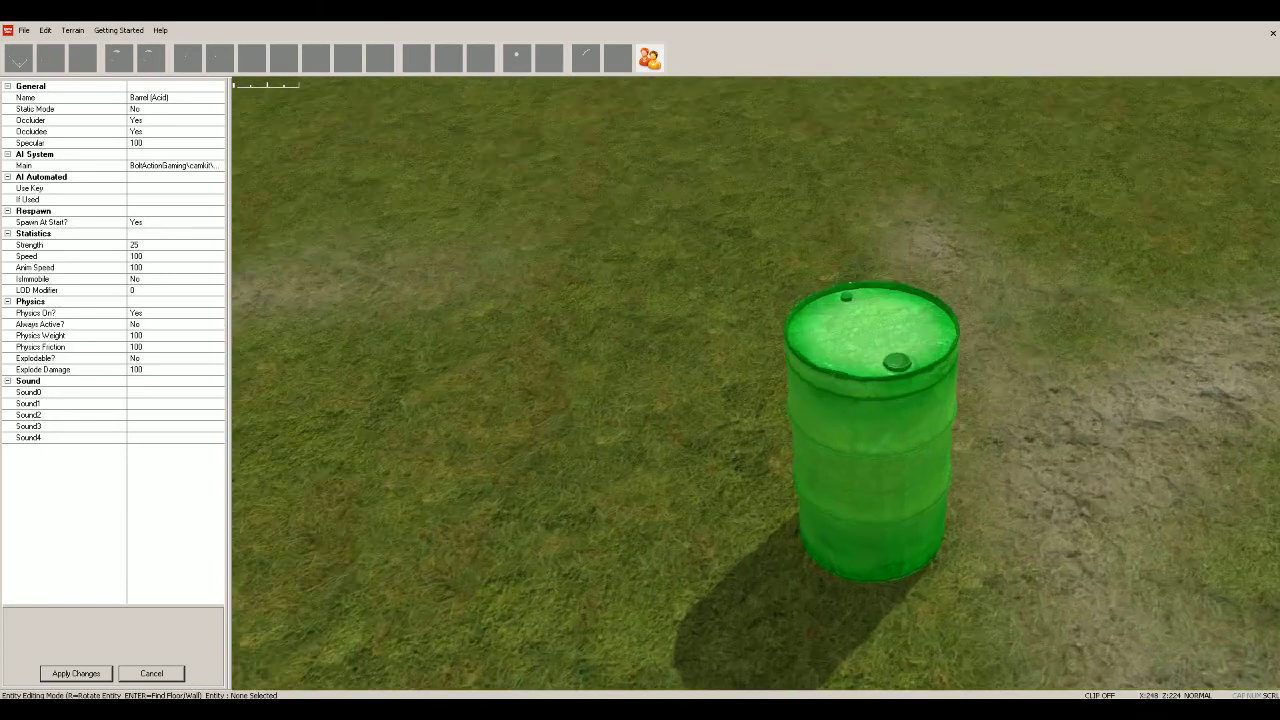
# Step: Assign camkeypress.lua from the BoltActionGaming\camkit script folder as the barrel's main AI script and apply the change
pyautogui.click(180, 166)
pyautogui.click(218, 166)
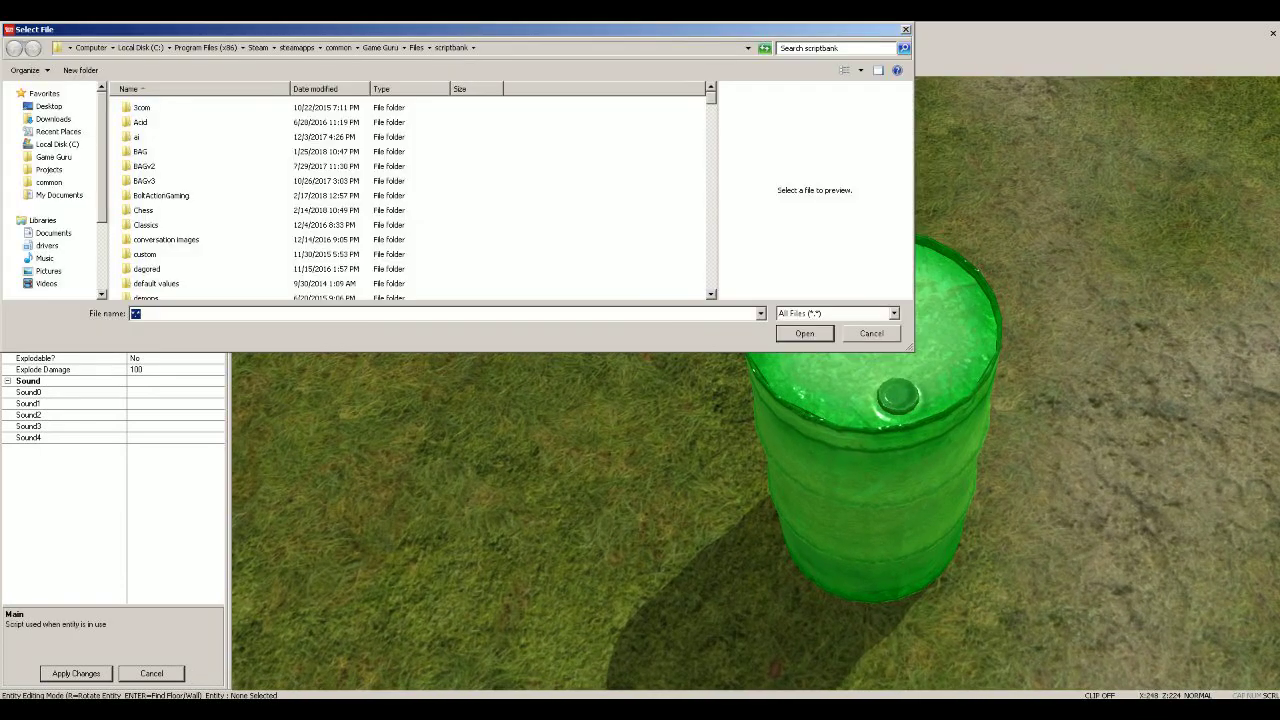
pyautogui.doubleClick(161, 196)
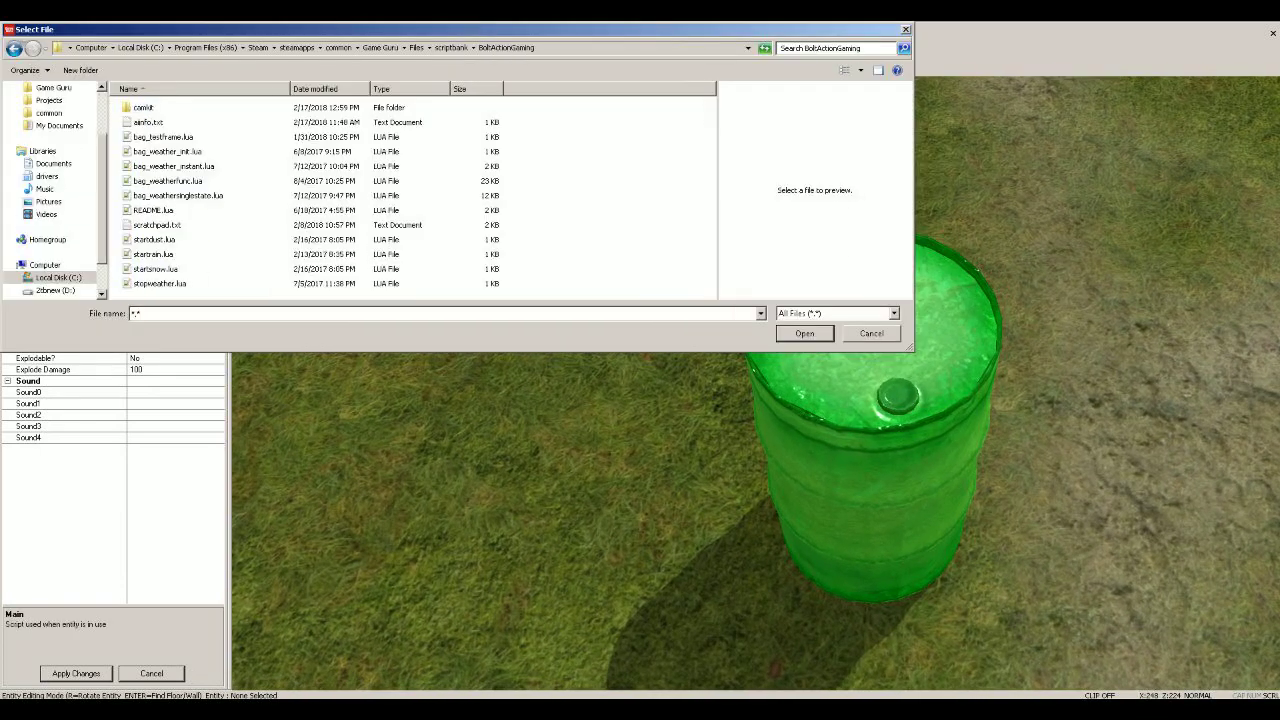
pyautogui.doubleClick(145, 108)
pyautogui.doubleClick(157, 108)
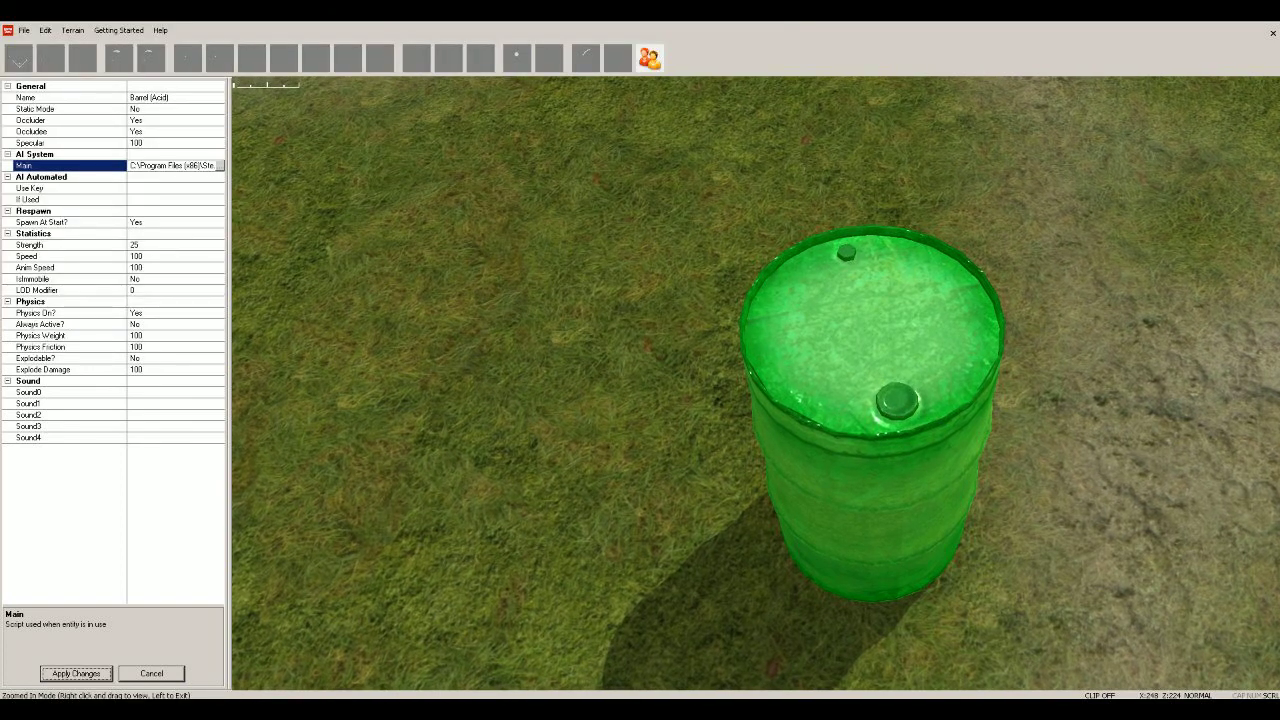
pyautogui.click(76, 674)
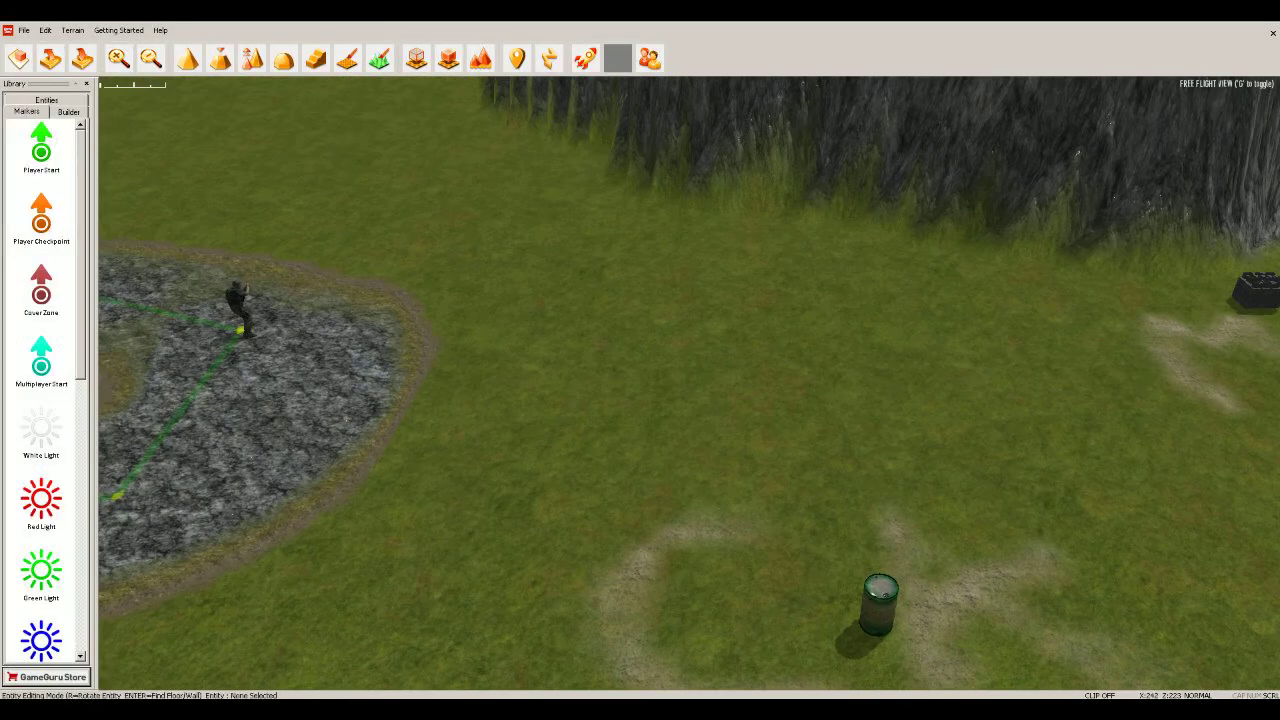
# Step: Place a Supply Drop Strapped entity on the open grass away from the CK, MC and CT ground markings
pyautogui.moveTo(690, 382); pyautogui.dragTo(625, 334, button='right')
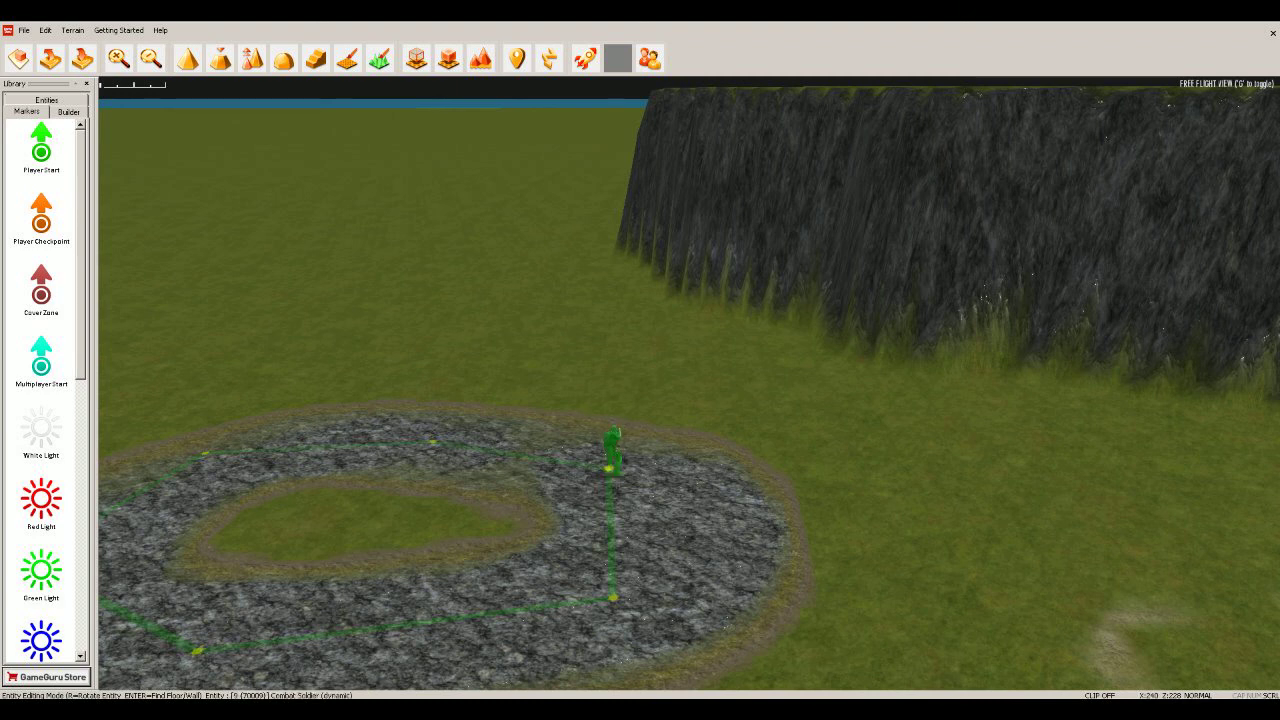
pyautogui.moveTo(640, 450); pyautogui.dragTo(975, 450, button='right')
pyautogui.press('s')
pyautogui.click(43, 100)
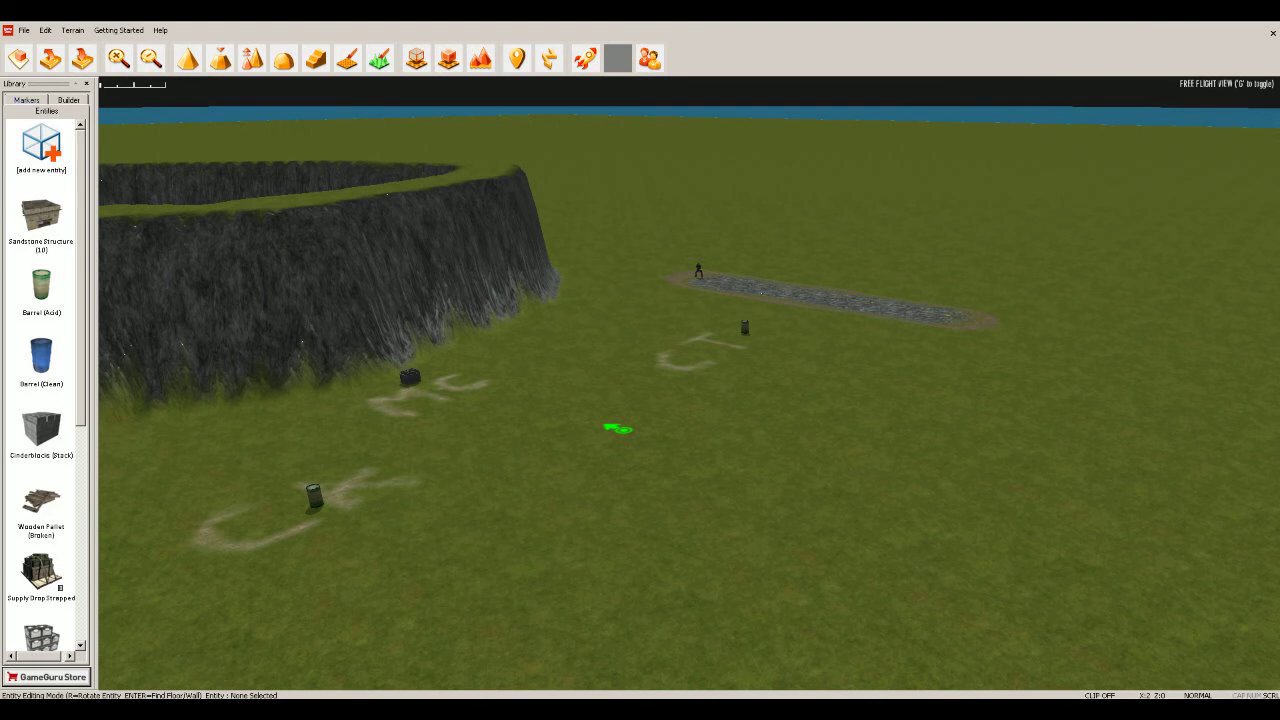
pyautogui.click(41, 572)
pyautogui.click(1040, 505)
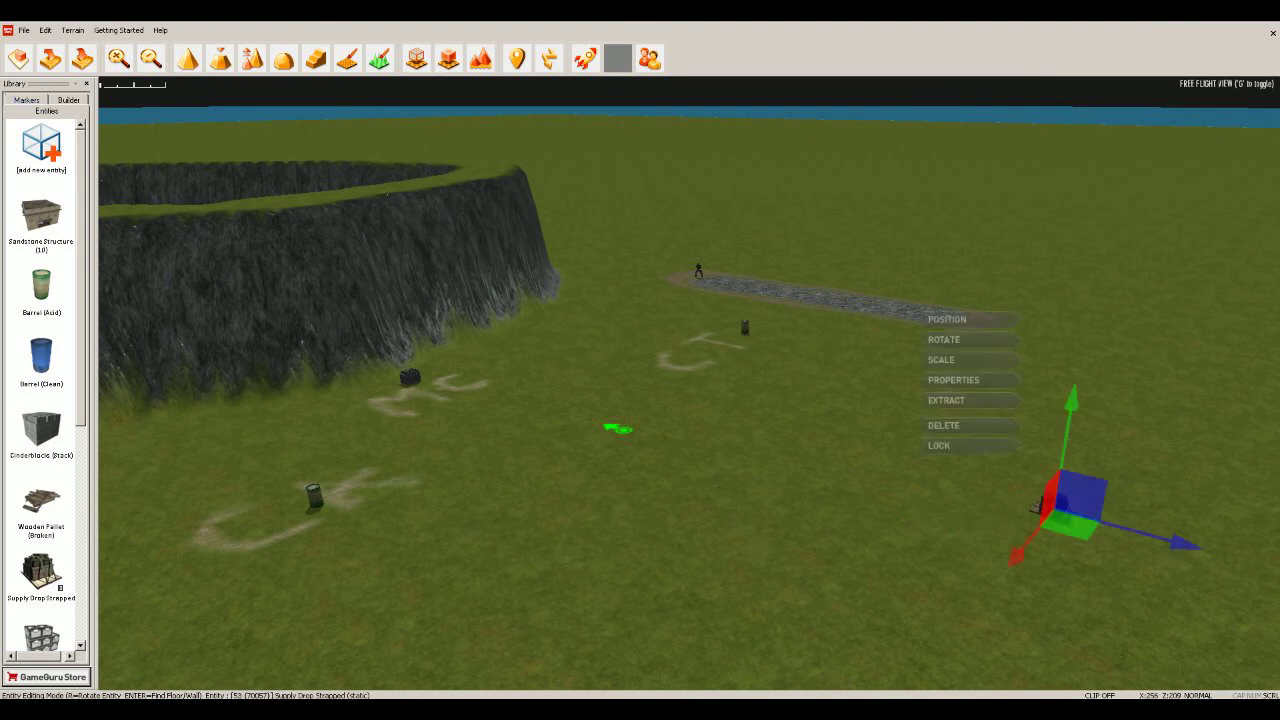
# Step: Assign getentitynum.lua from the BoltActionGaming\camkit script folder as the supply drop's main AI script and apply the change
pyautogui.click(953, 380)
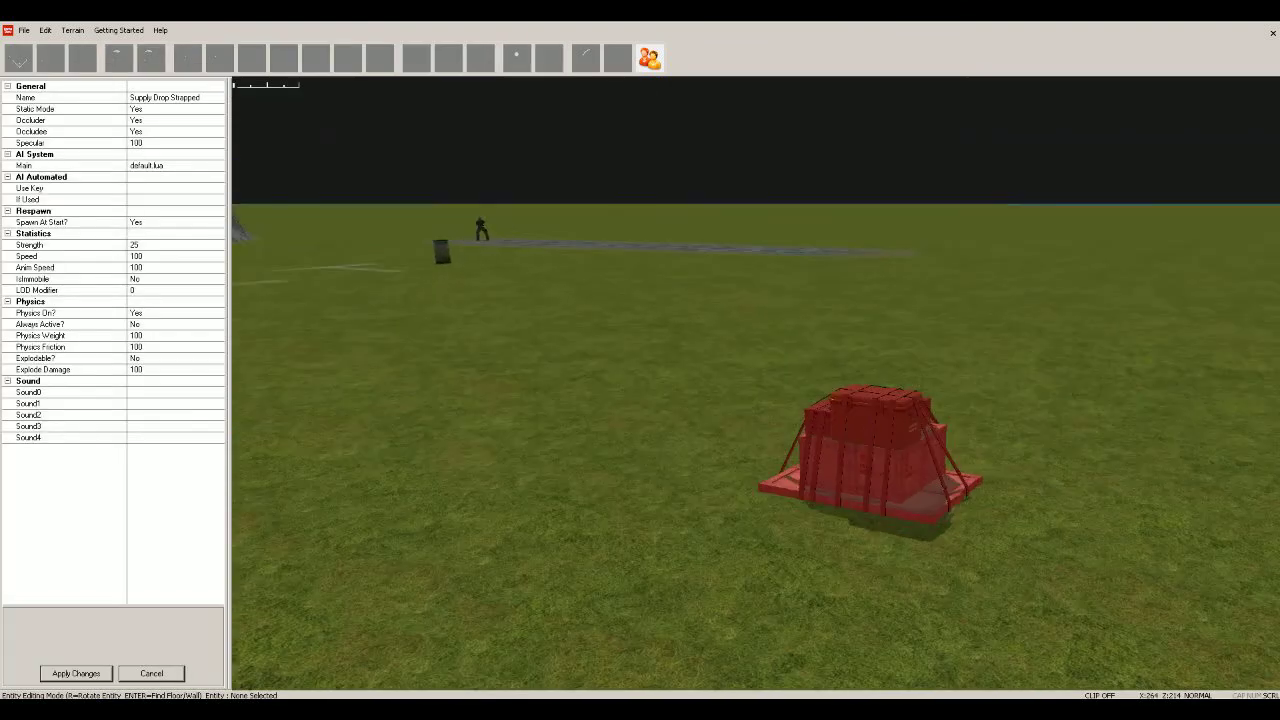
pyautogui.click(175, 166)
pyautogui.click(218, 166)
pyautogui.doubleClick(160, 195)
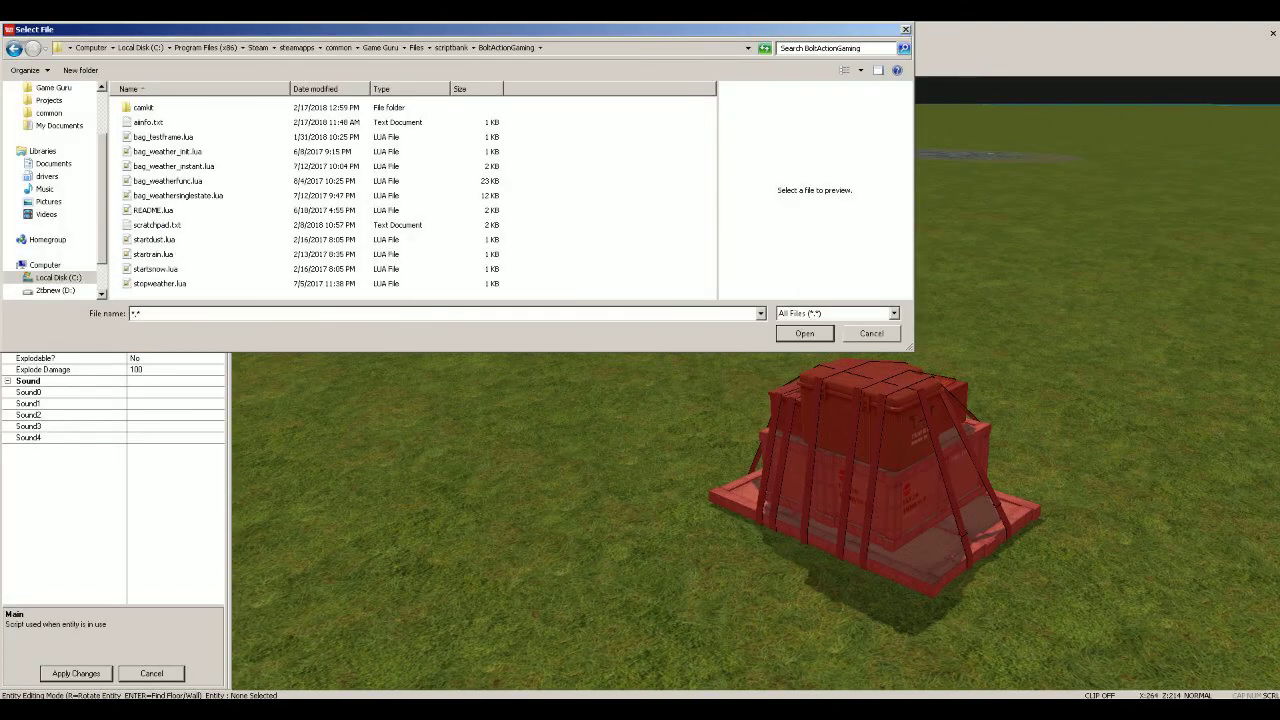
pyautogui.doubleClick(142, 107)
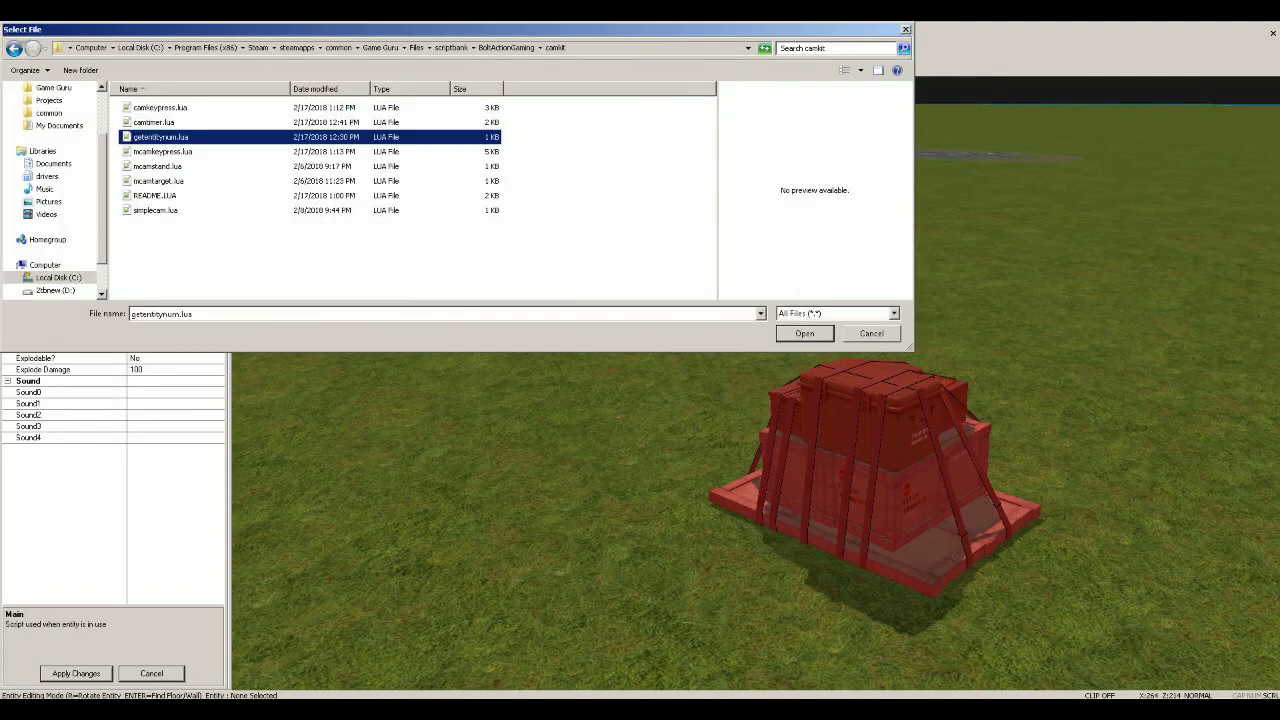
pyautogui.doubleClick(160, 107)
pyautogui.click(76, 674)
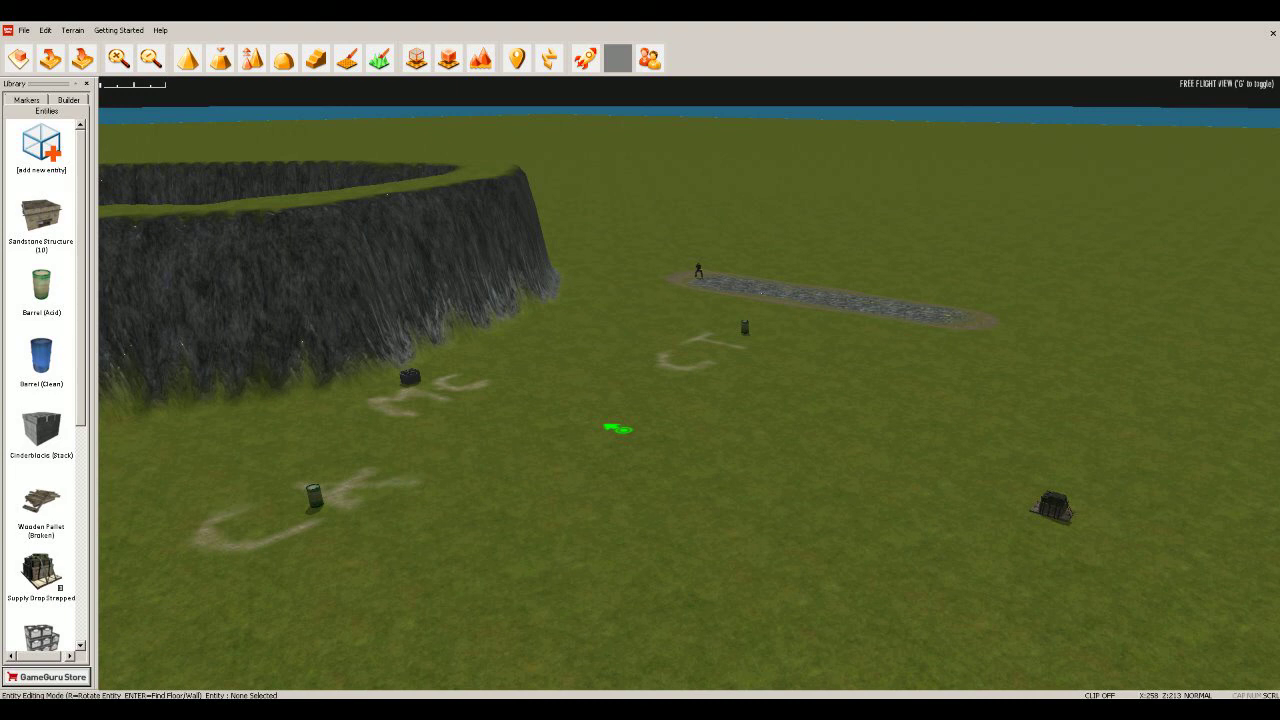
# Step: Examine the three sandstone buildings and barrels inside the walled crater, and the scripted entities around the CK, MC and CT ground markings
pyautogui.moveTo(689, 383); pyautogui.dragTo(600, 425, button='right')
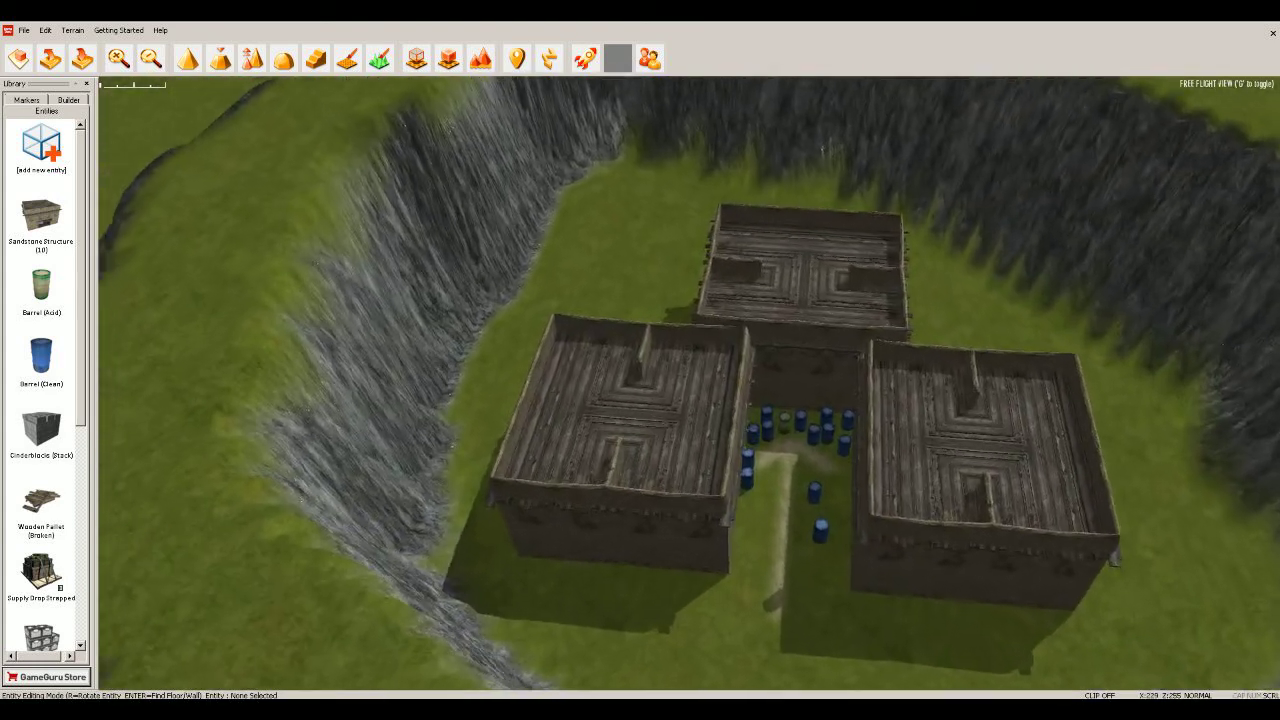
pyautogui.press('w')
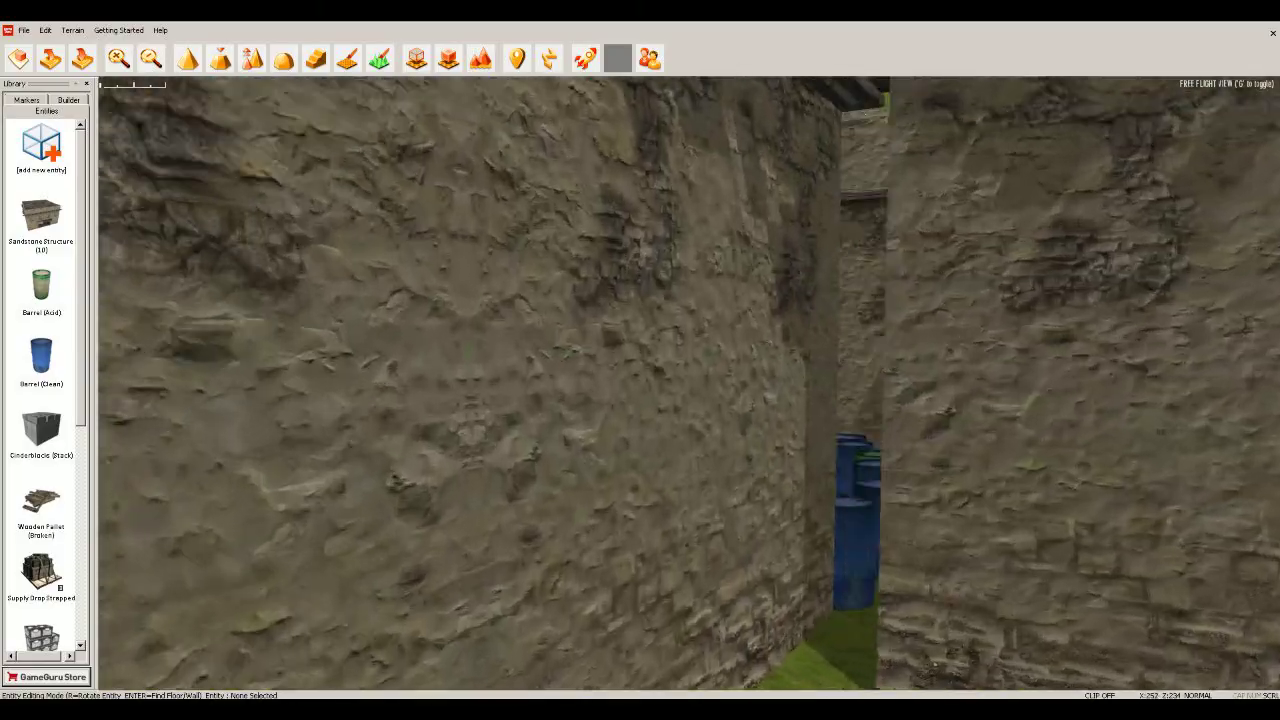
pyautogui.press('s')
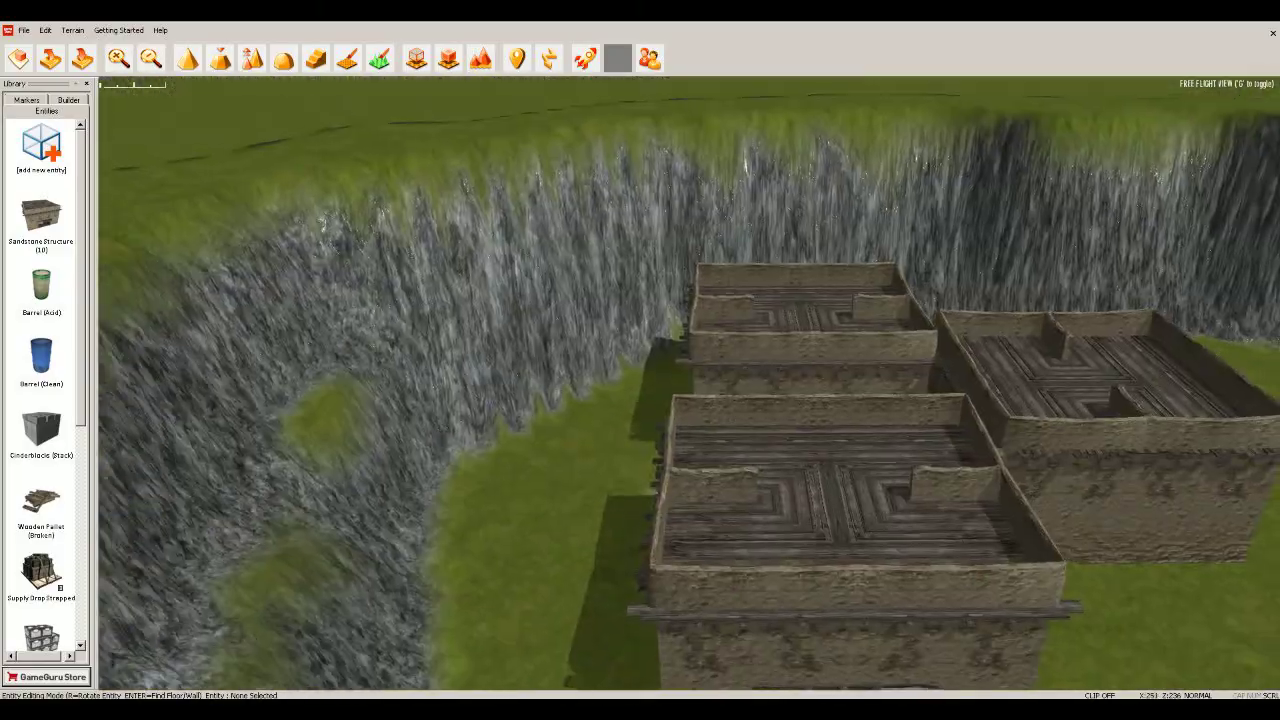
pyautogui.press('a')
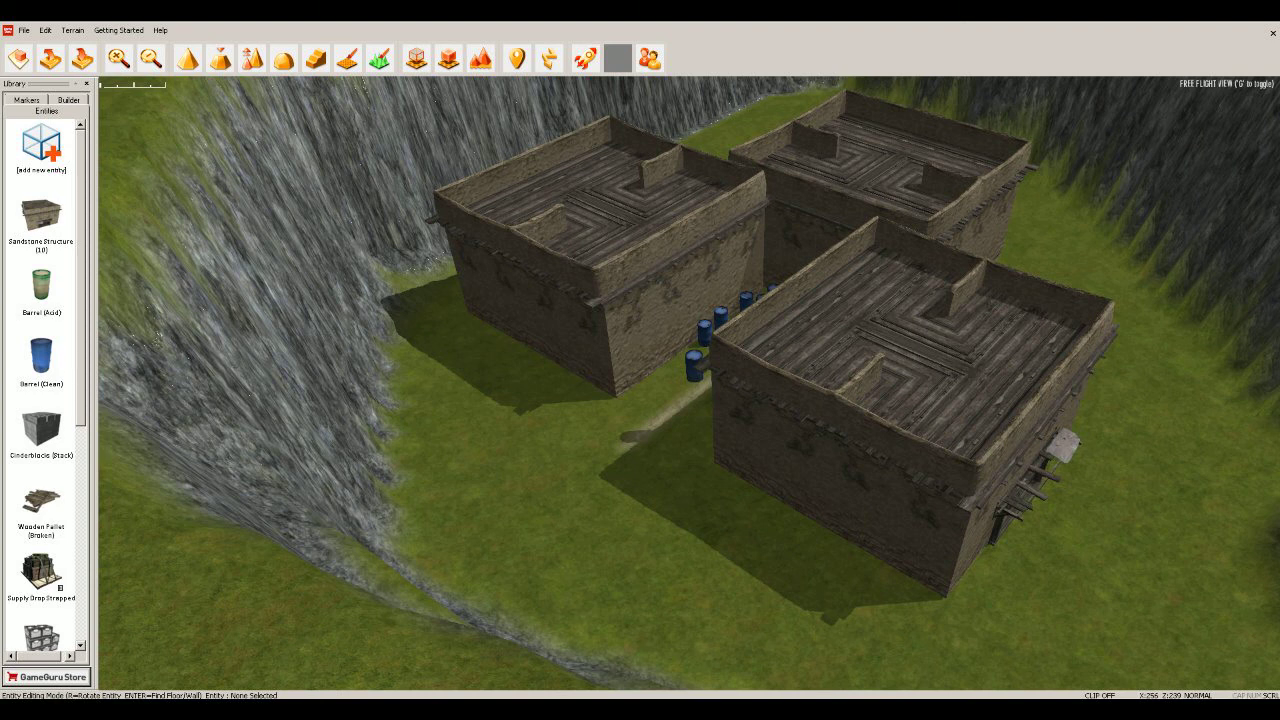
pyautogui.press('s')
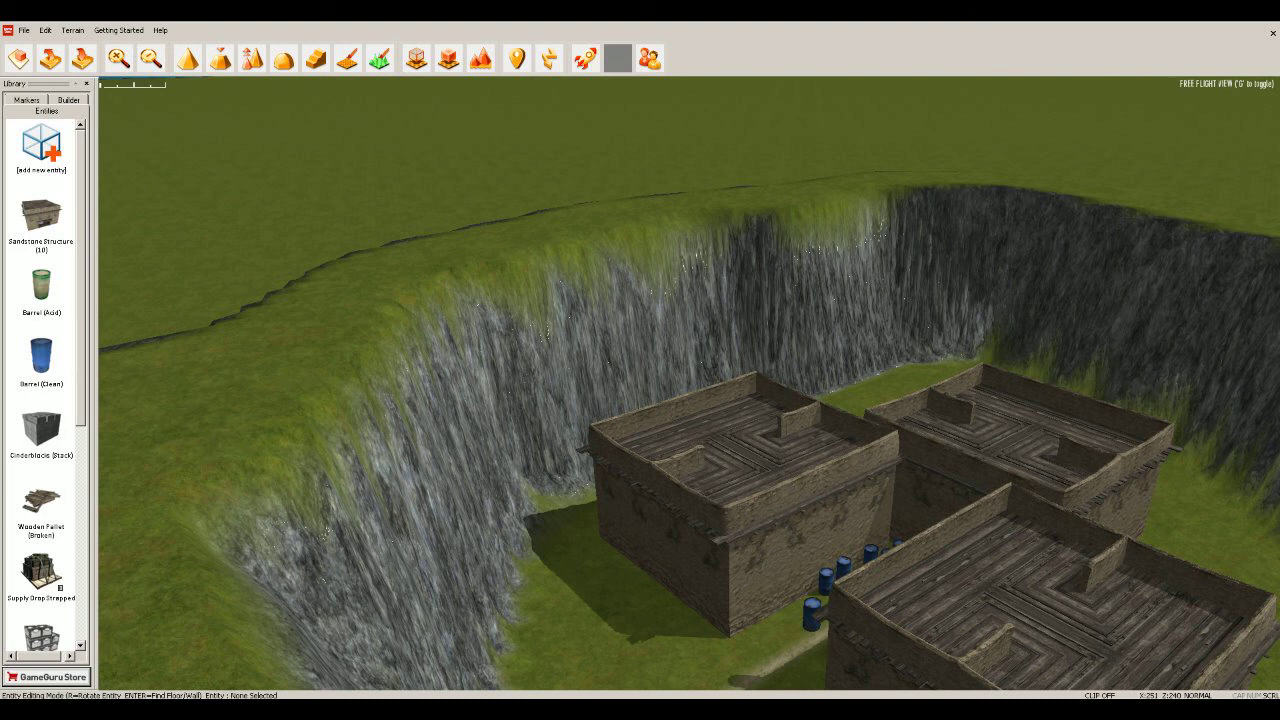
pyautogui.press('s')
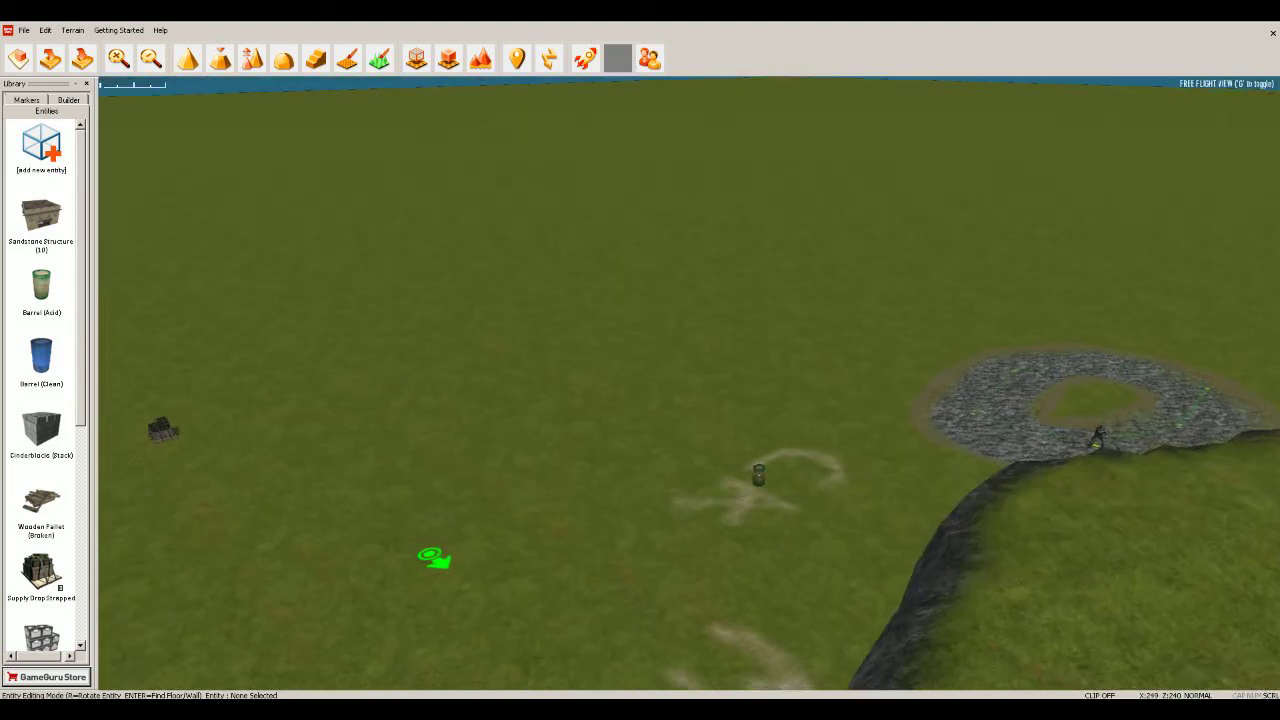
pyautogui.press('a')
pyautogui.press('a')
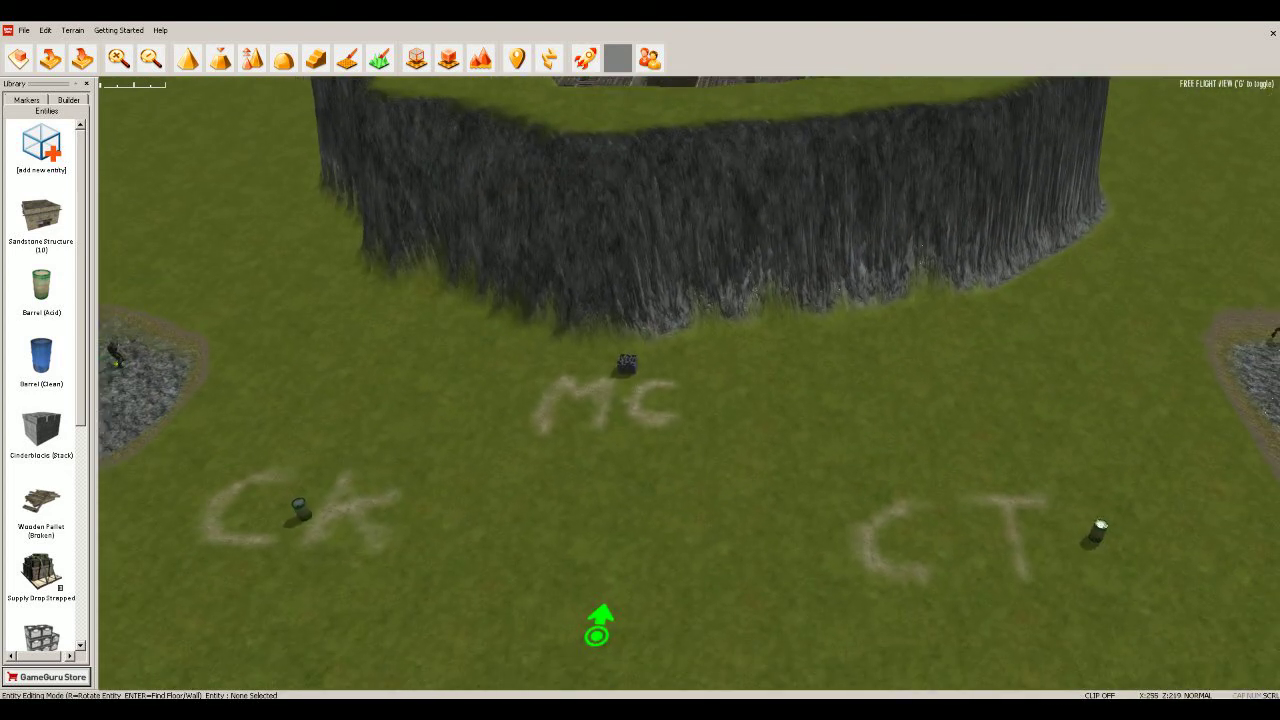